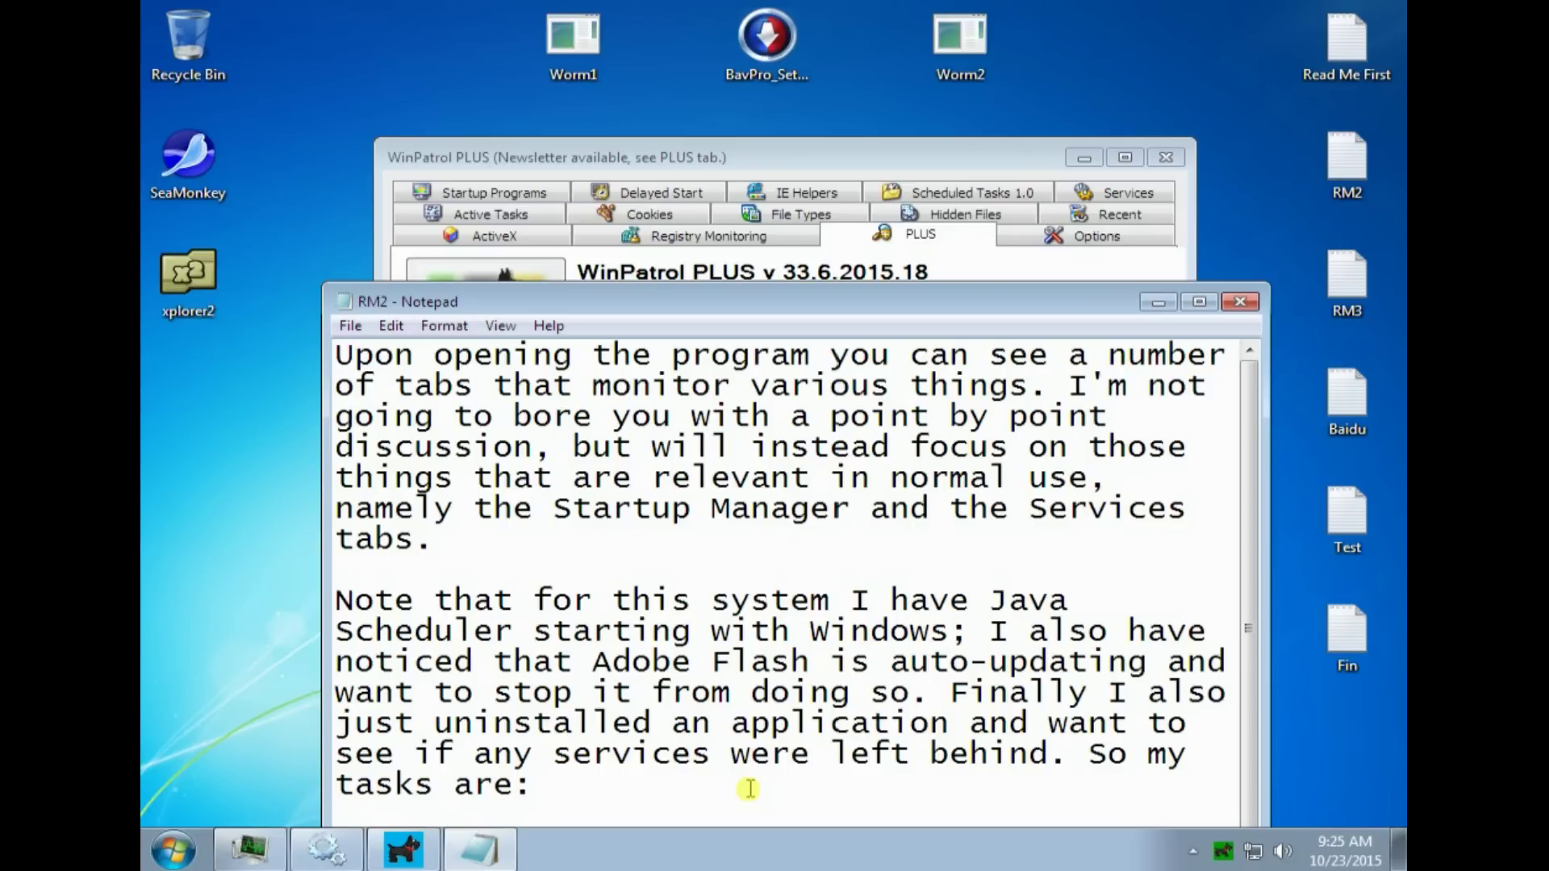
# Step: Check the running jusched.exe process in Task Manager, and close Task Manager
pyautogui.click(248, 849)
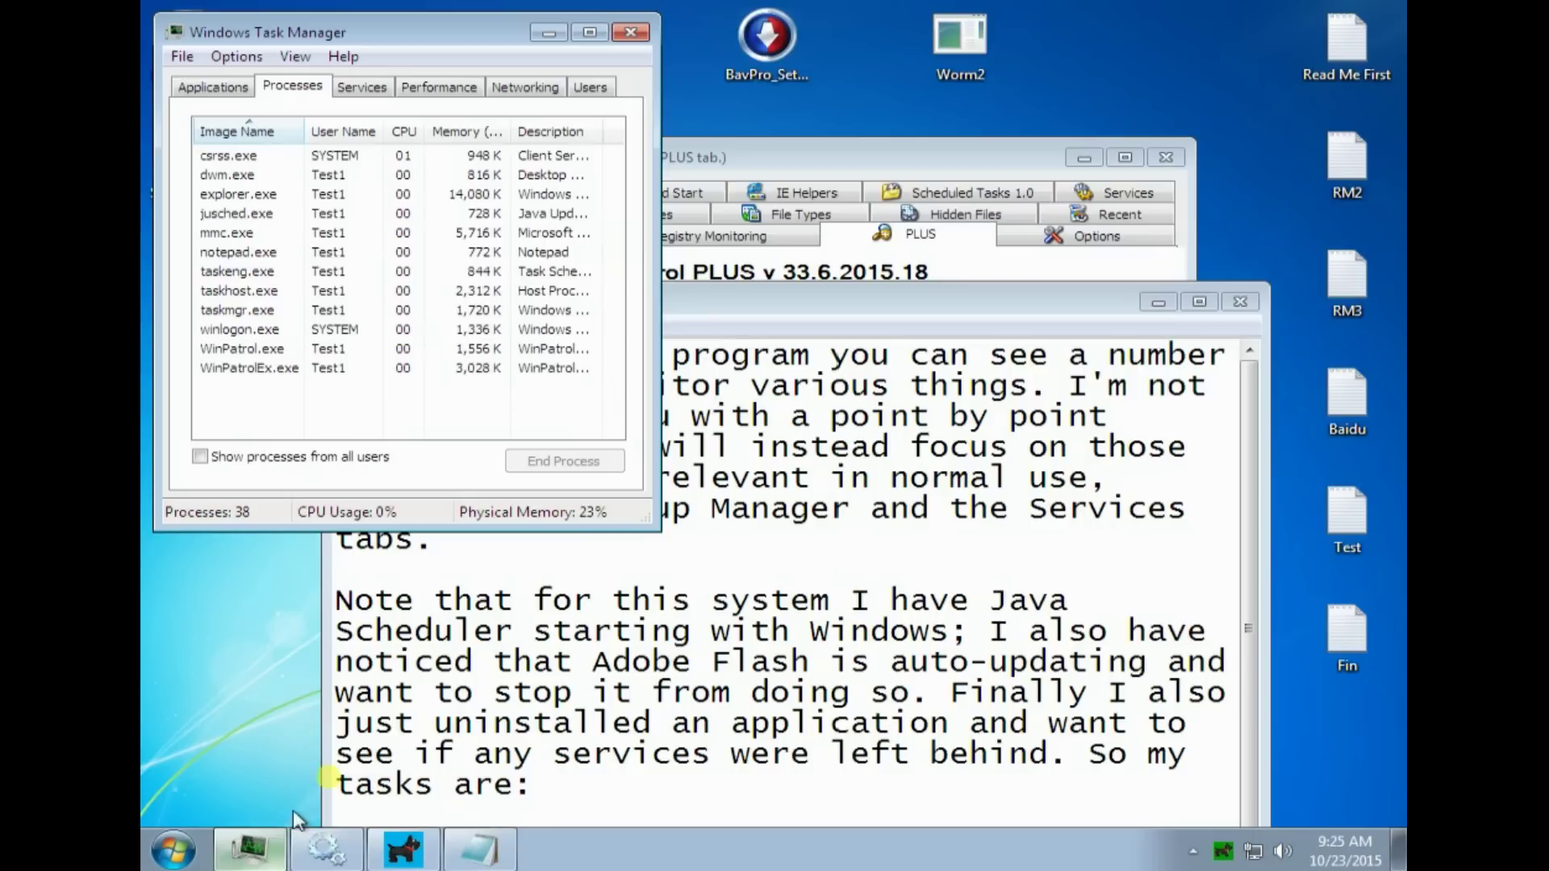
pyautogui.click(238, 213)
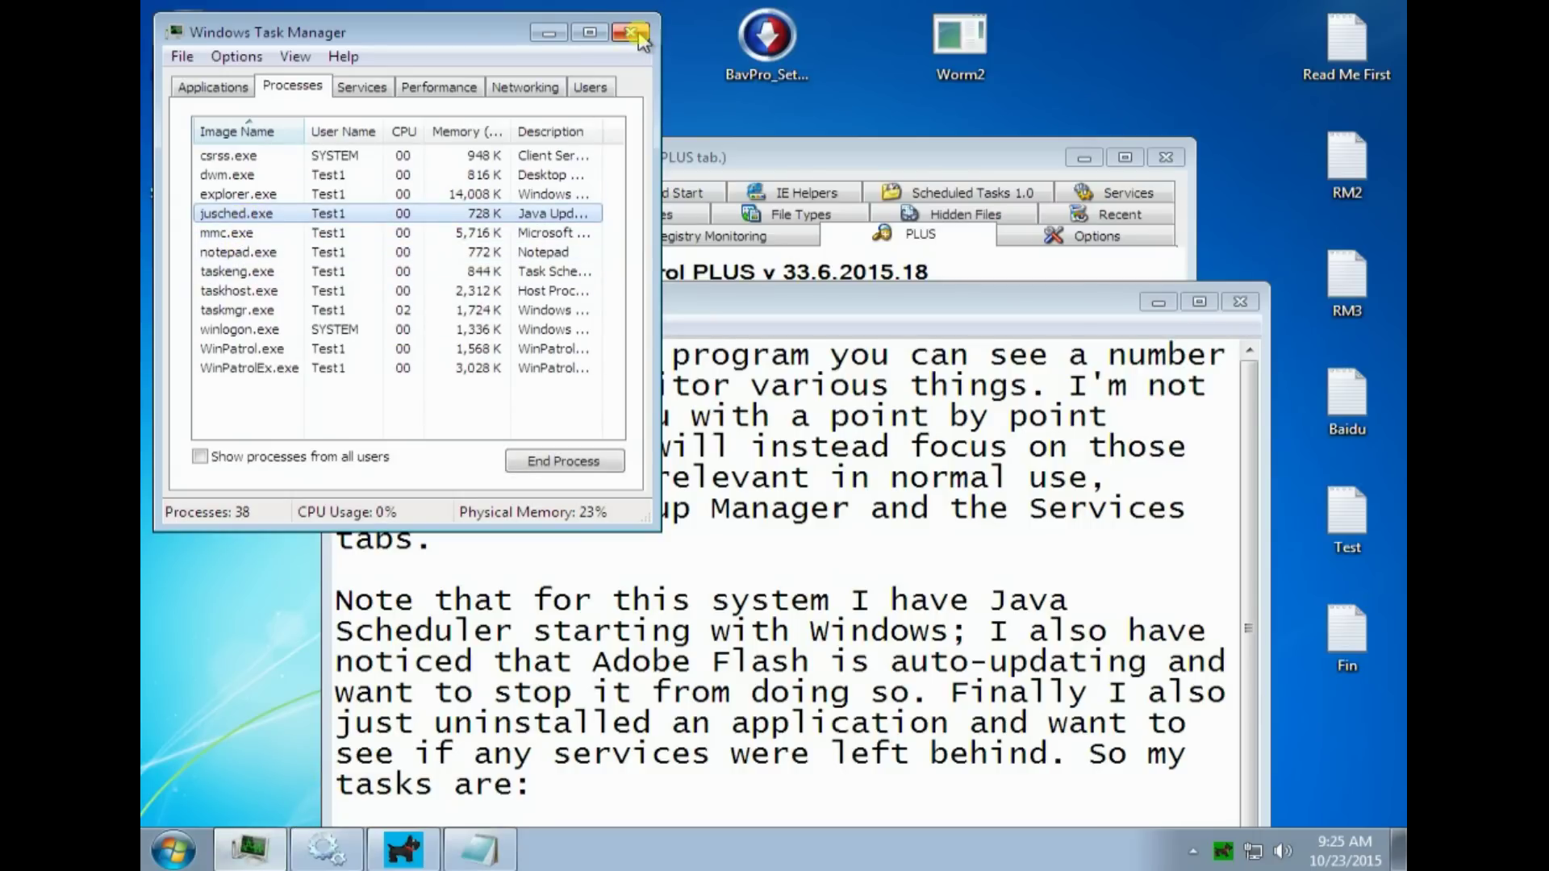
pyautogui.click(634, 34)
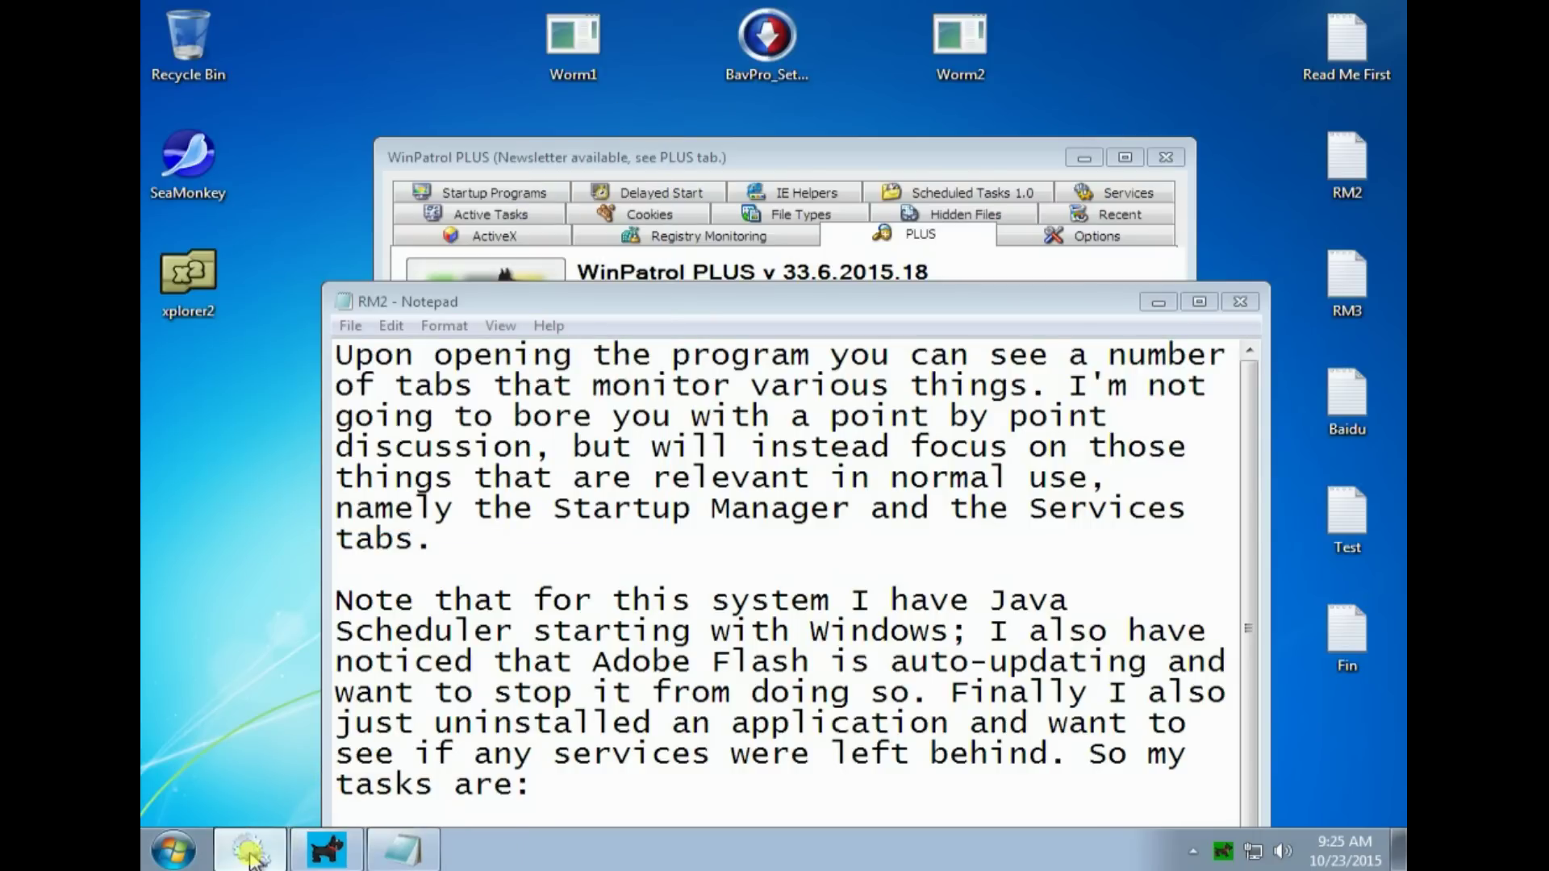
# Step: Inspect the WARSvc entry in the Windows Services console, and close the console
pyautogui.click(250, 855)
pyautogui.click(736, 612)
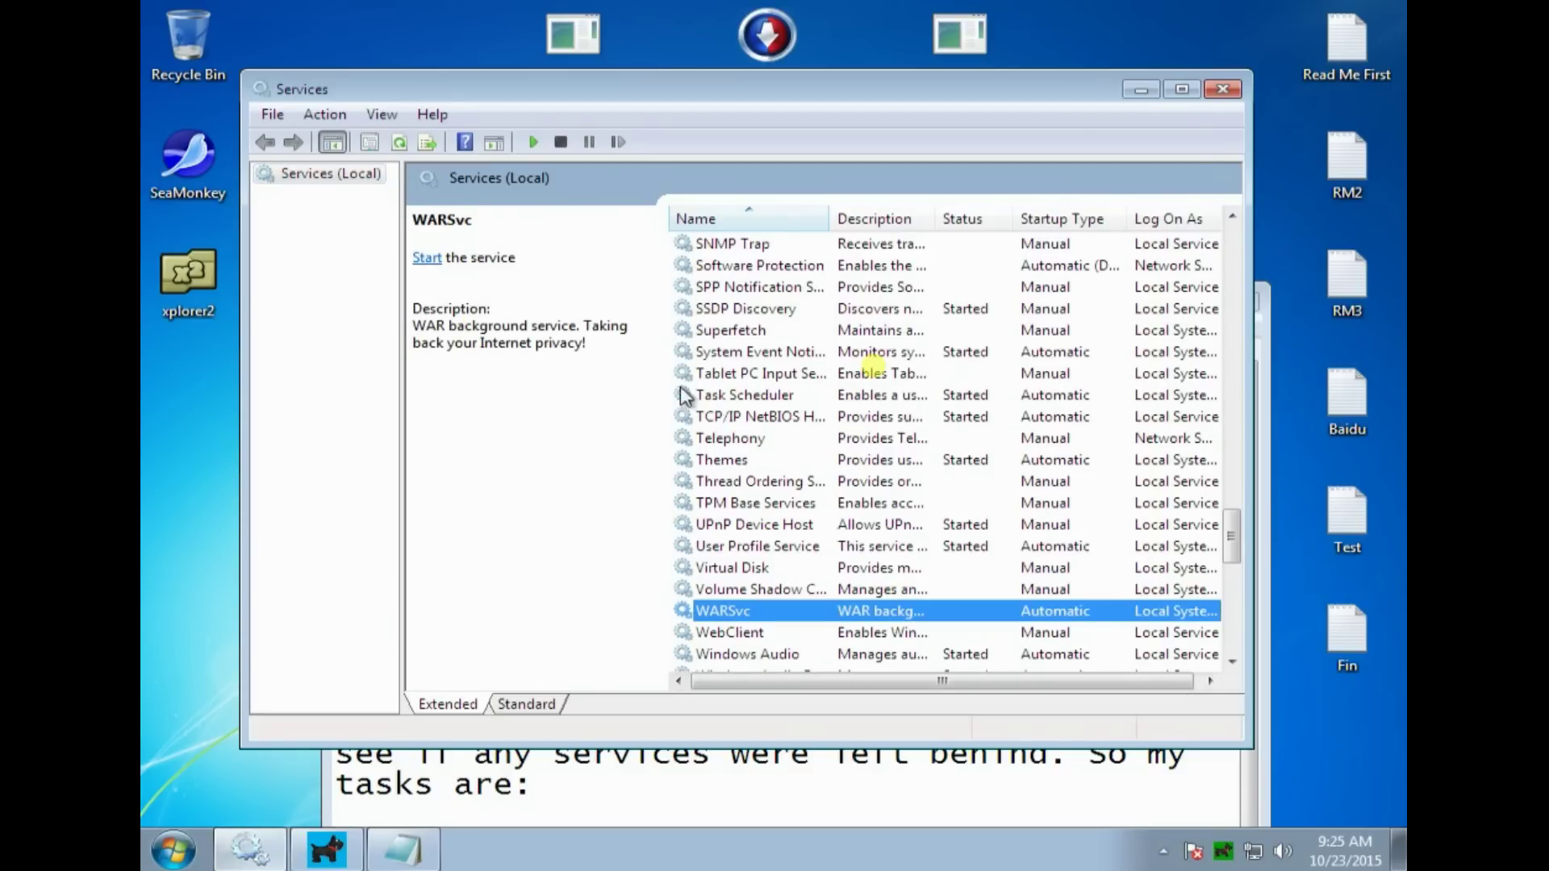
pyautogui.click(1222, 90)
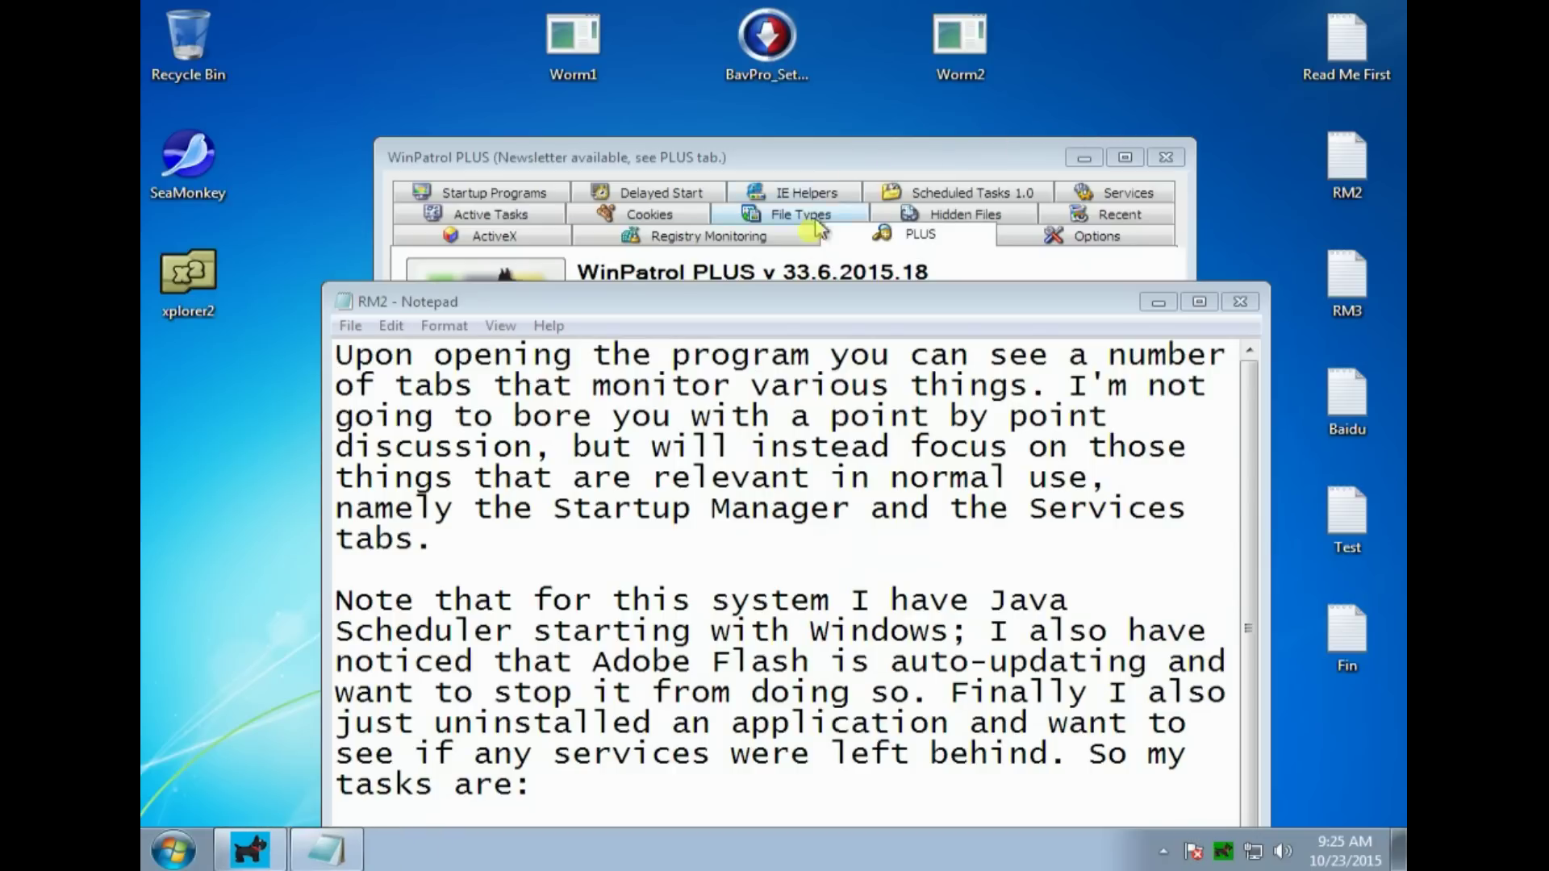
# Step: Read and close the RM2 note, and disable the SunJavaUpdateSched startup program in WinPatrol, agreeing to stop it and remove it from memory
pyautogui.moveTo(793, 305); pyautogui.dragTo(804, 99)
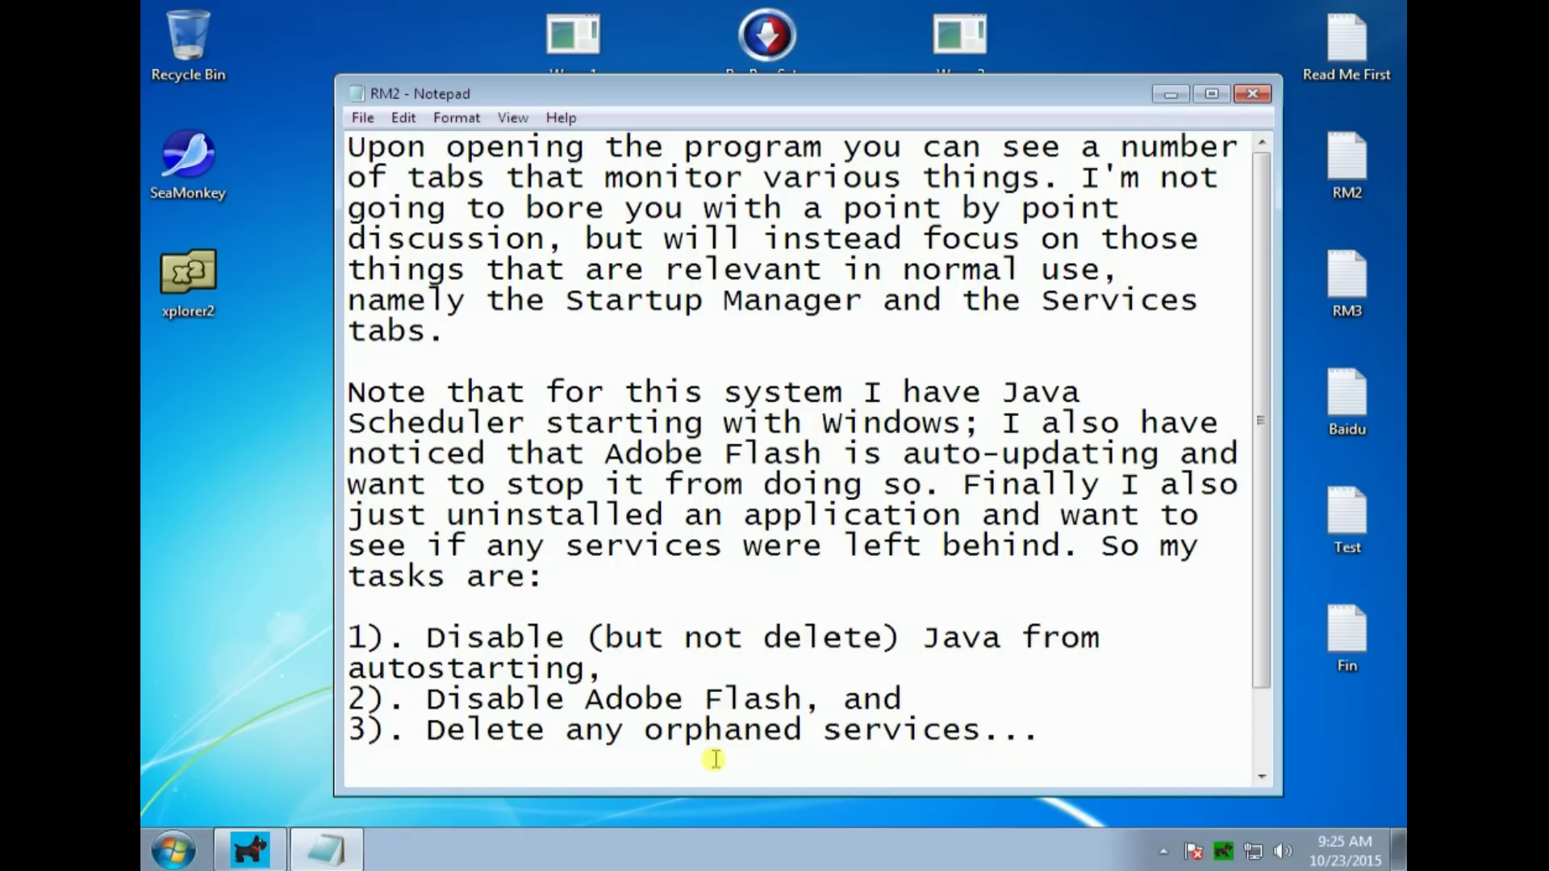
pyautogui.click(1251, 97)
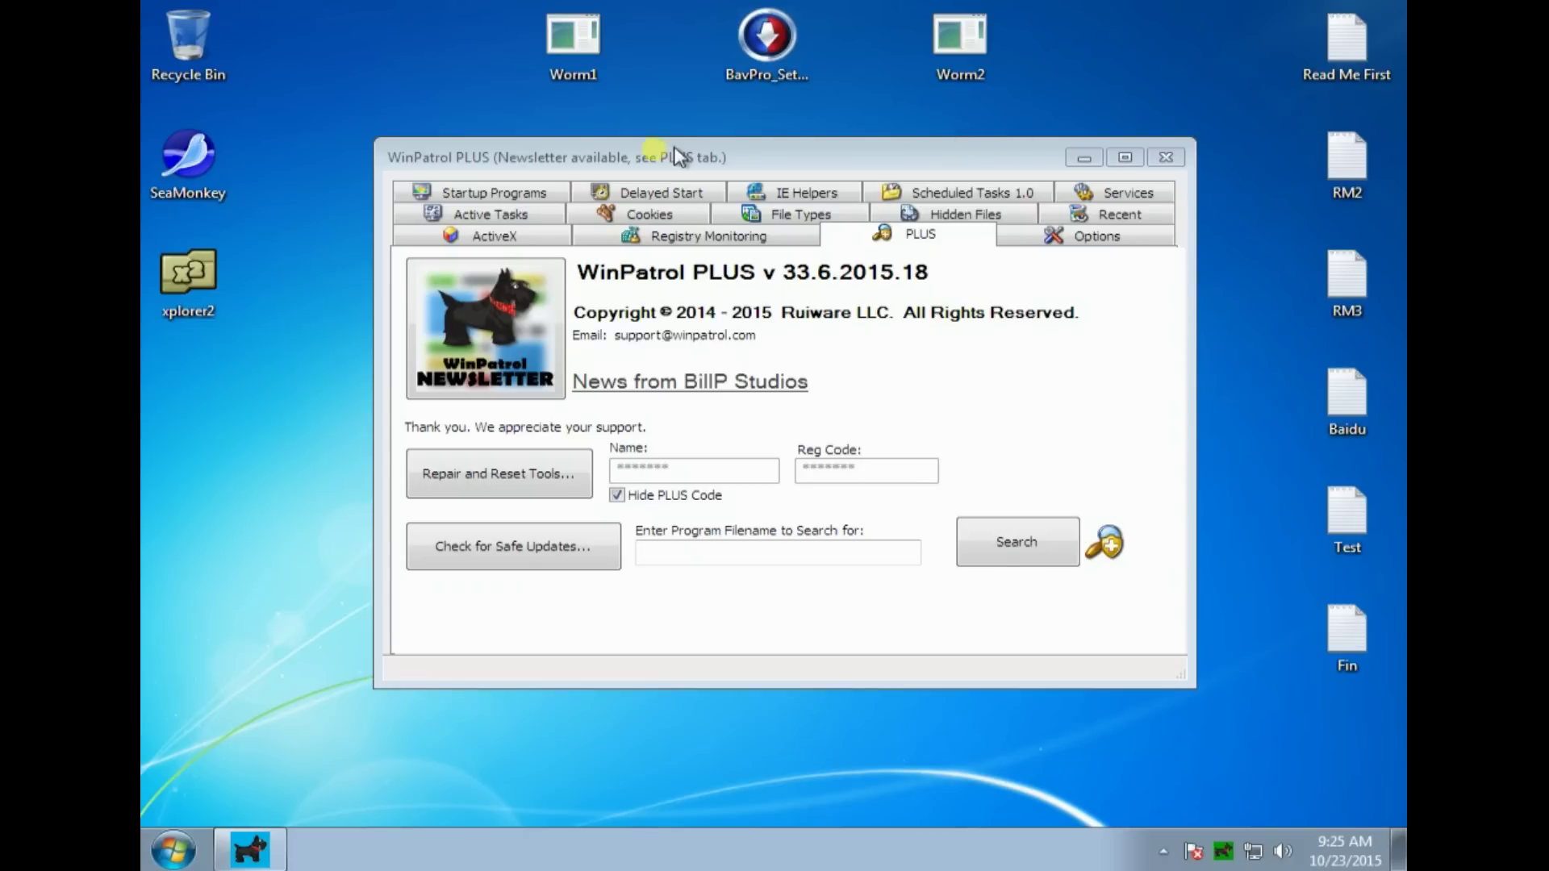
pyautogui.click(534, 195)
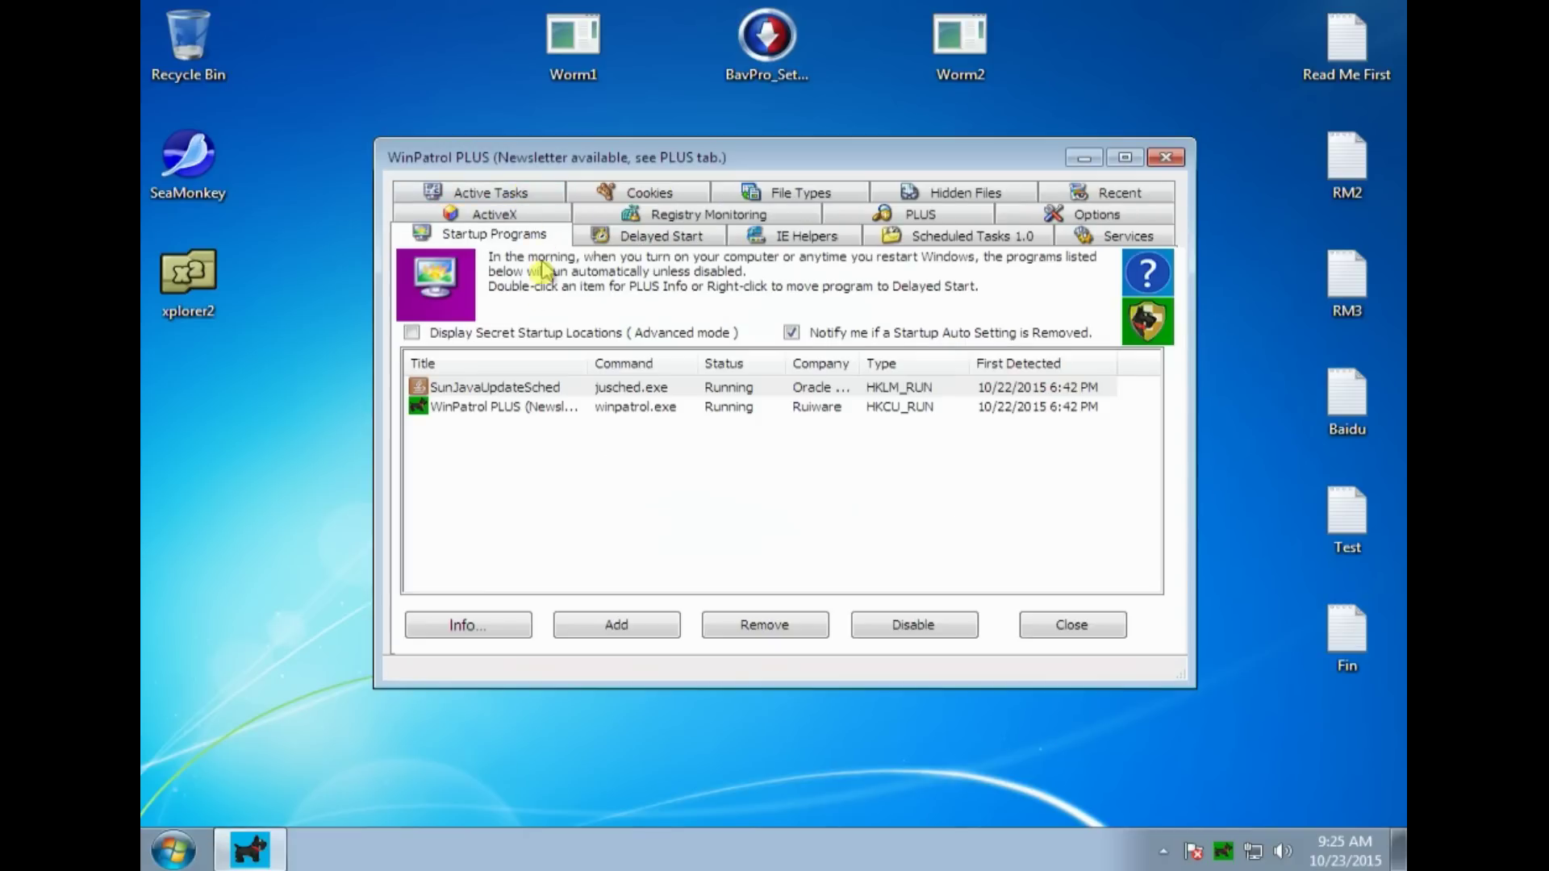
pyautogui.click(540, 389)
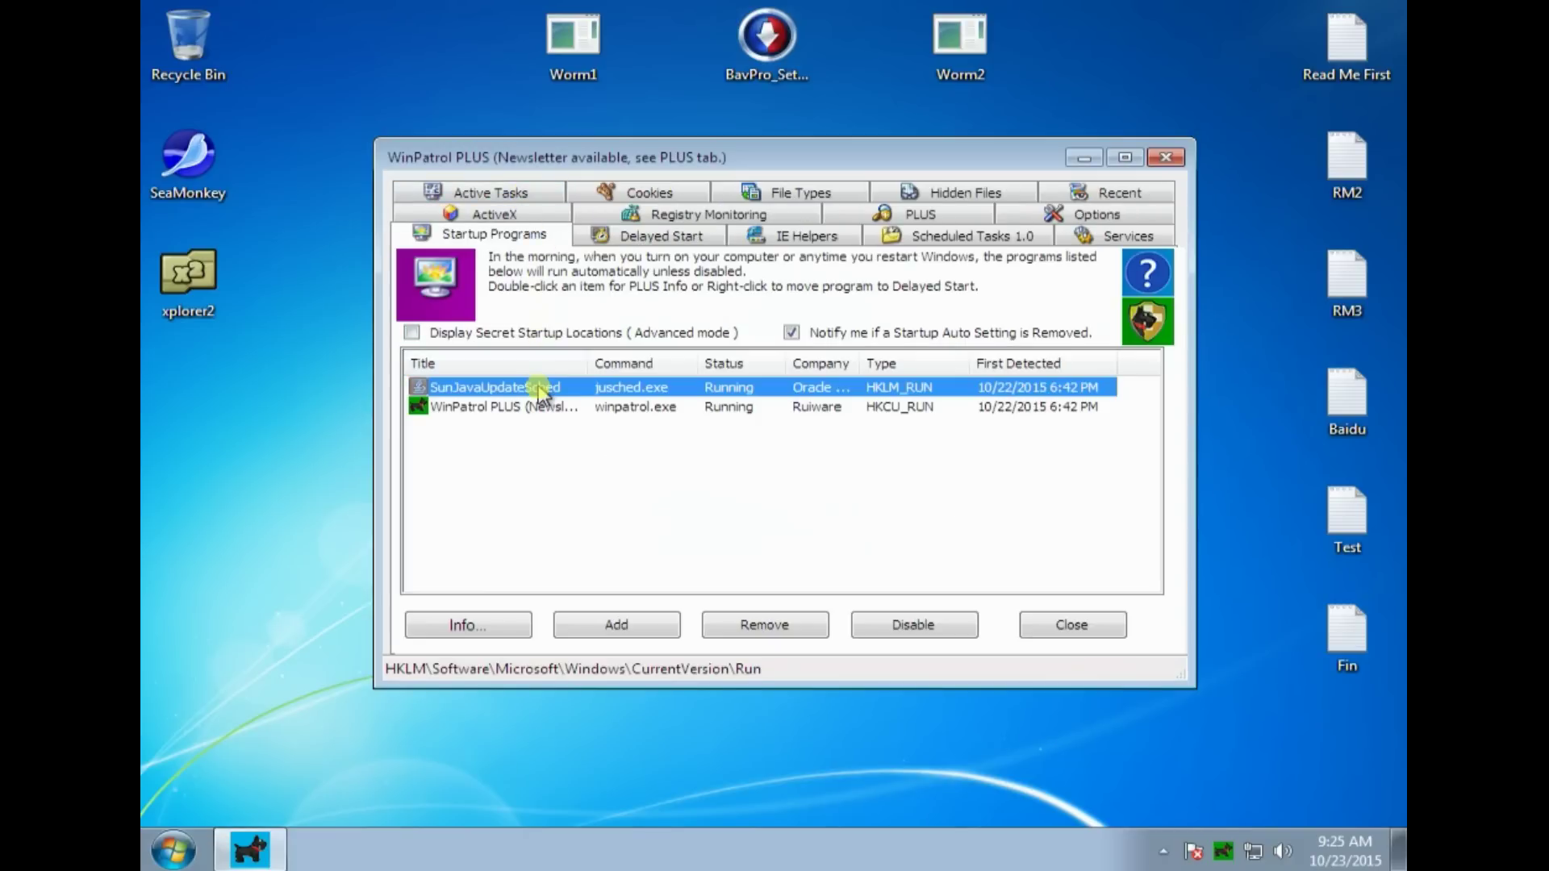
pyautogui.click(914, 628)
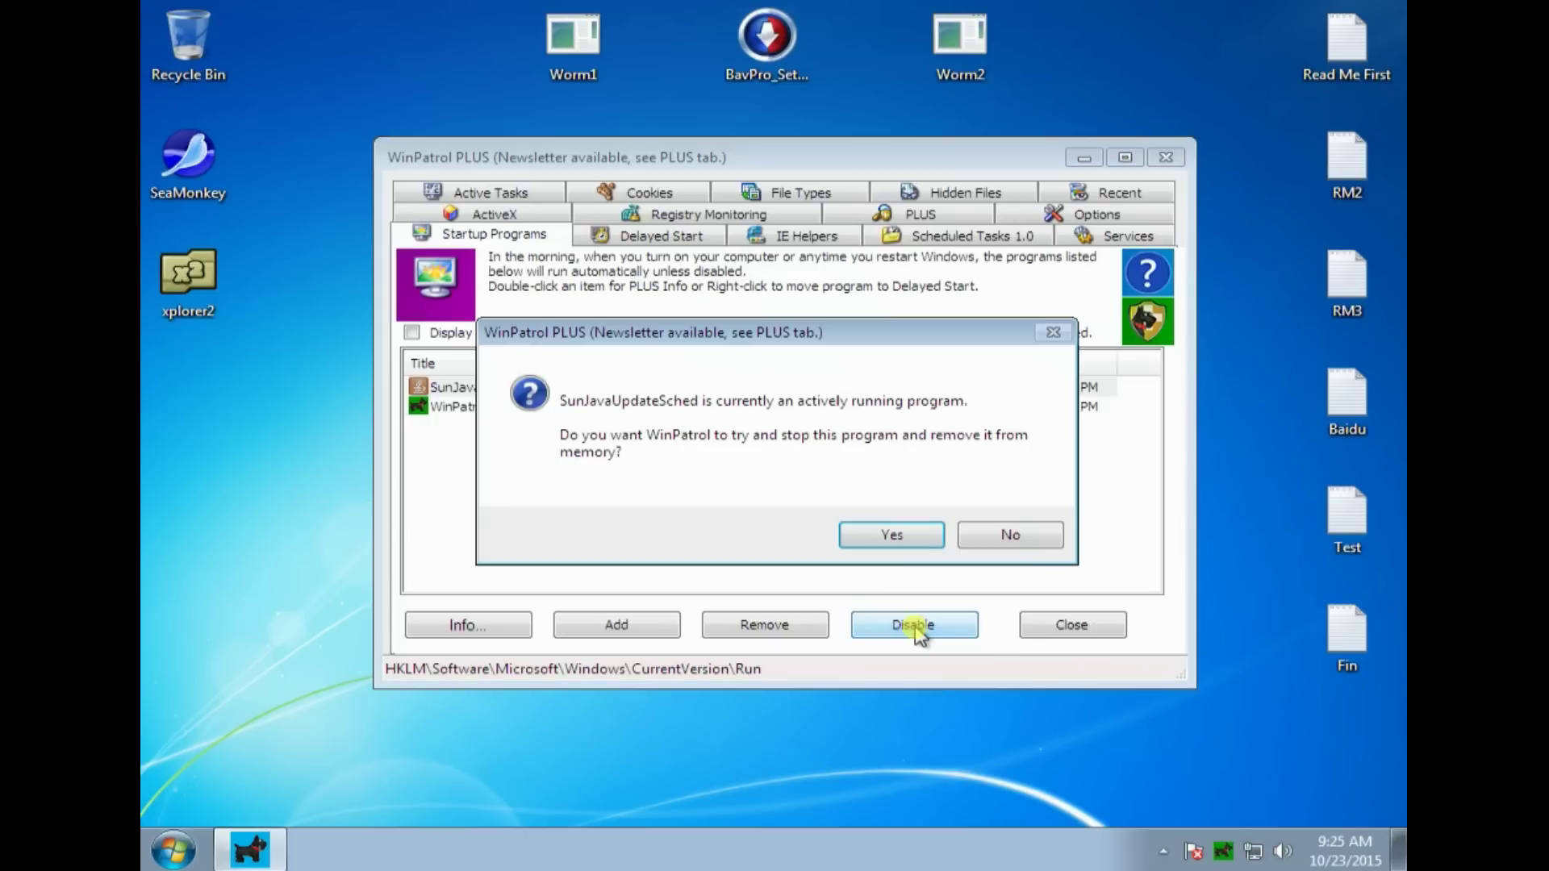
pyautogui.click(892, 535)
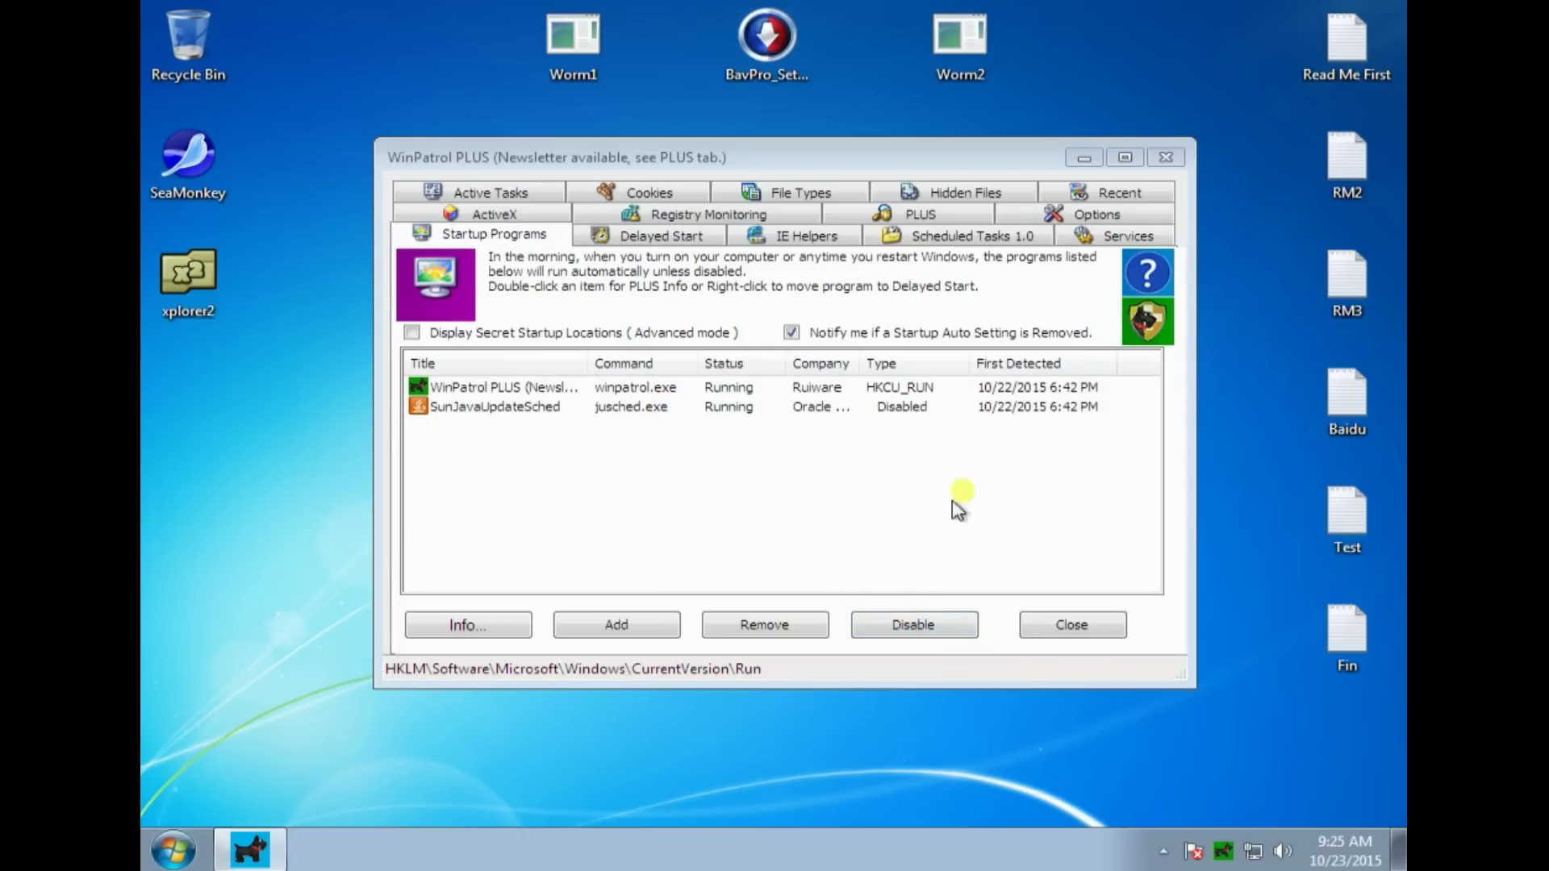
# Step: List only non-Microsoft services in WinPatrol and set the Adobe Flash Player Update Service startup to Disabled
pyautogui.click(1102, 238)
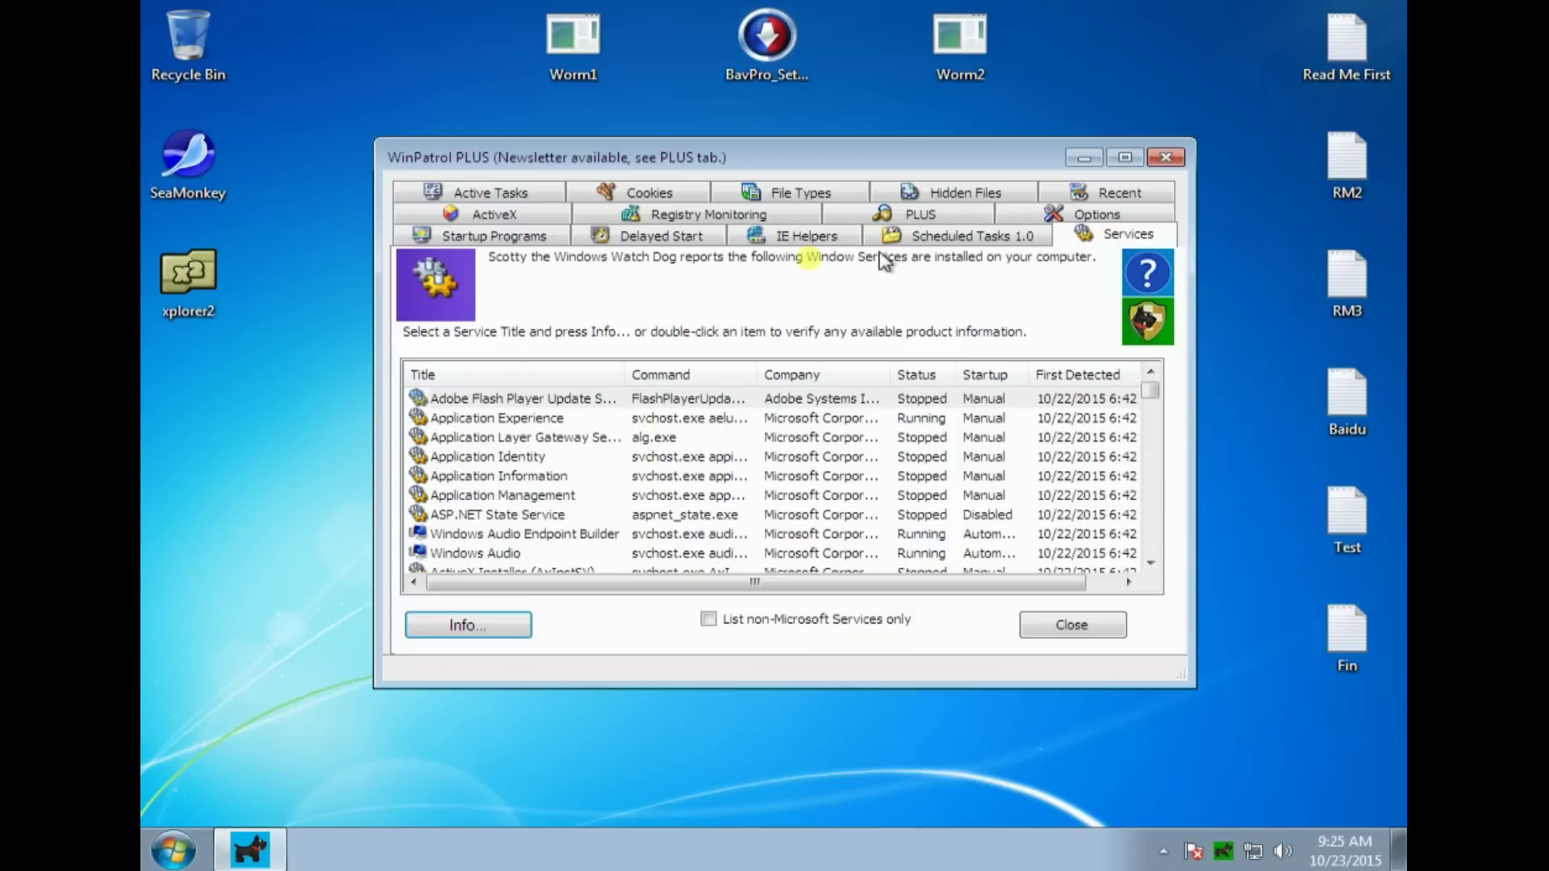
pyautogui.click(710, 621)
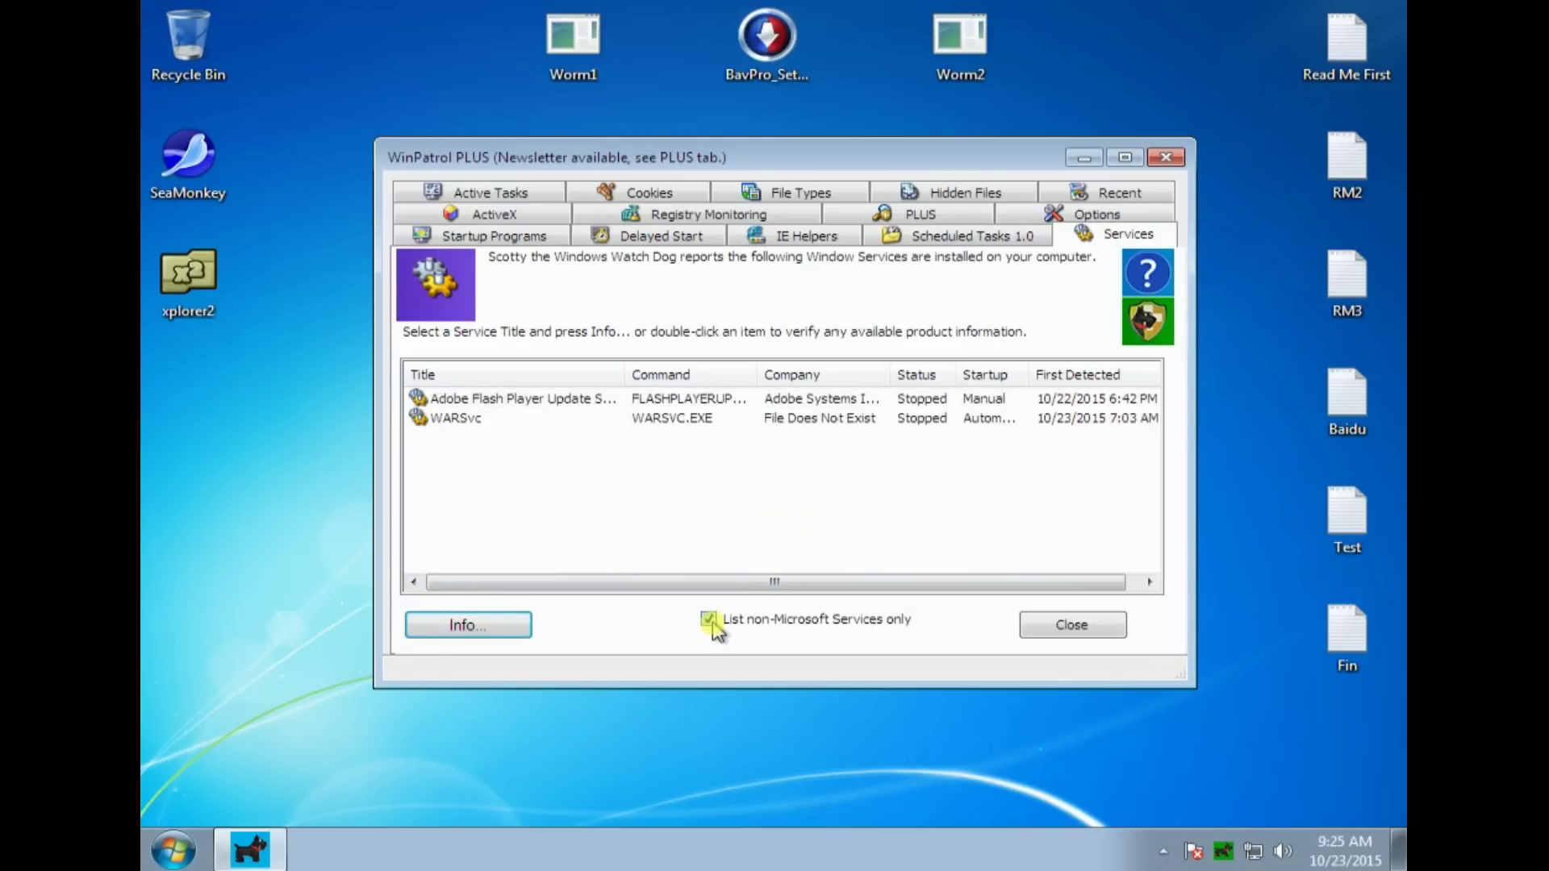
pyautogui.click(533, 401)
pyautogui.rightClick(533, 401)
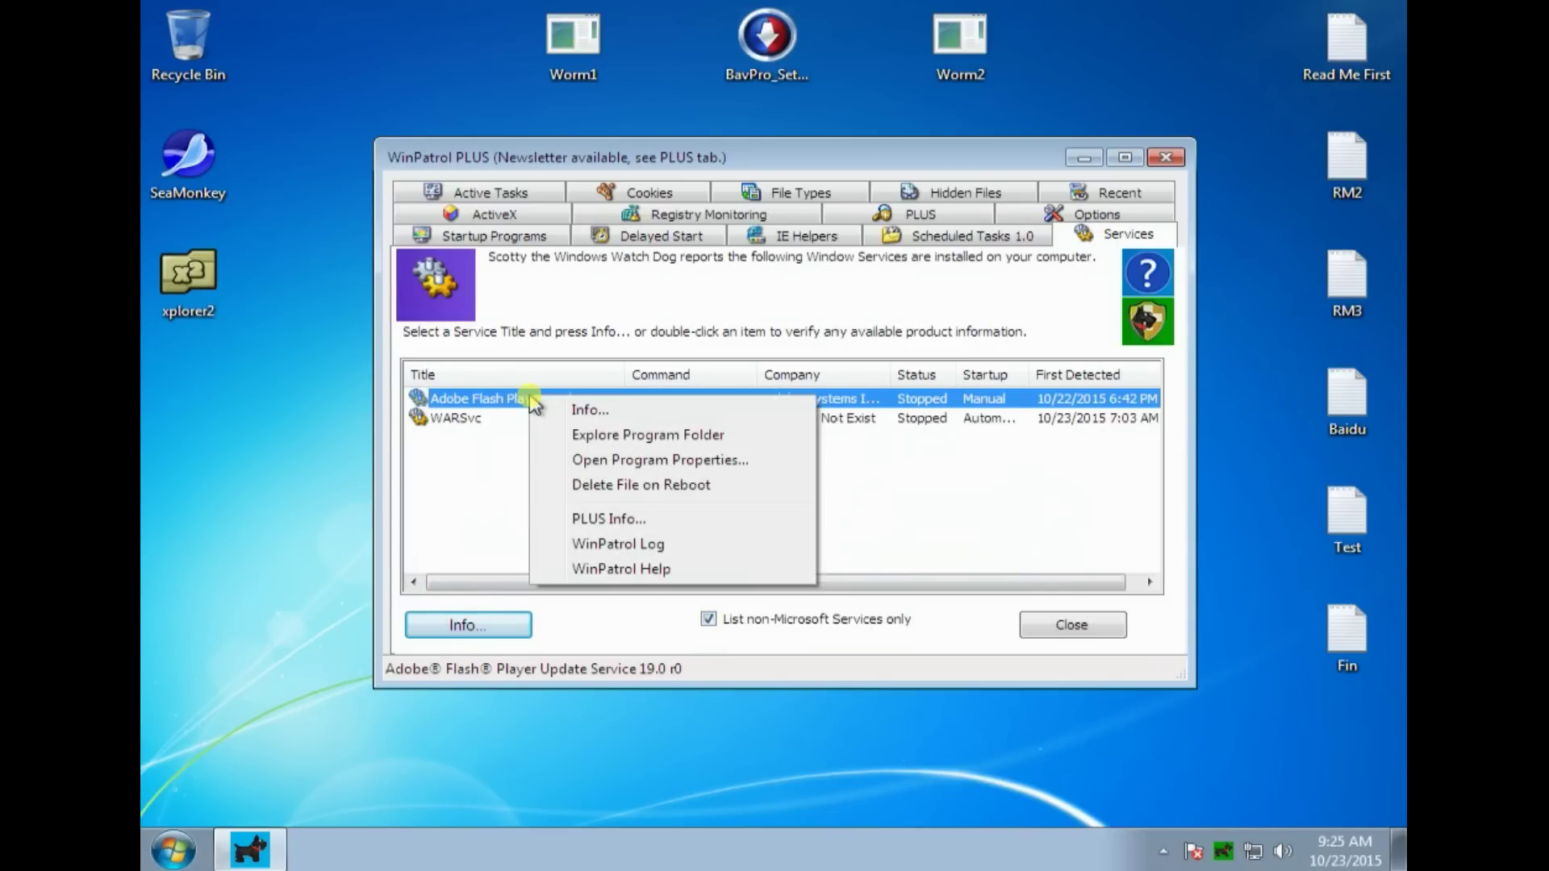
pyautogui.click(593, 406)
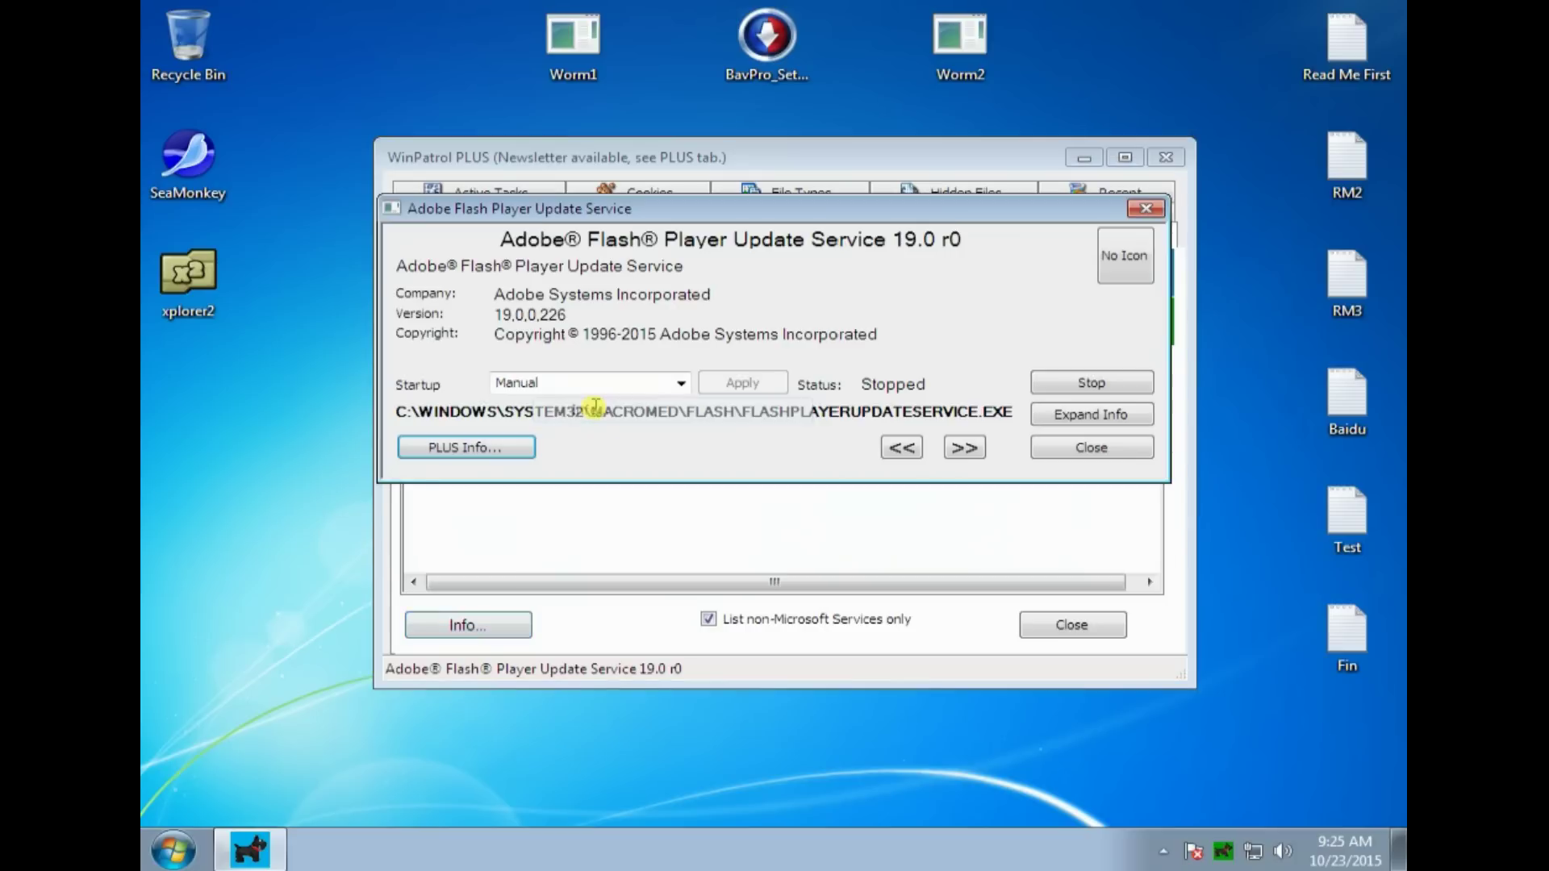
pyautogui.click(681, 385)
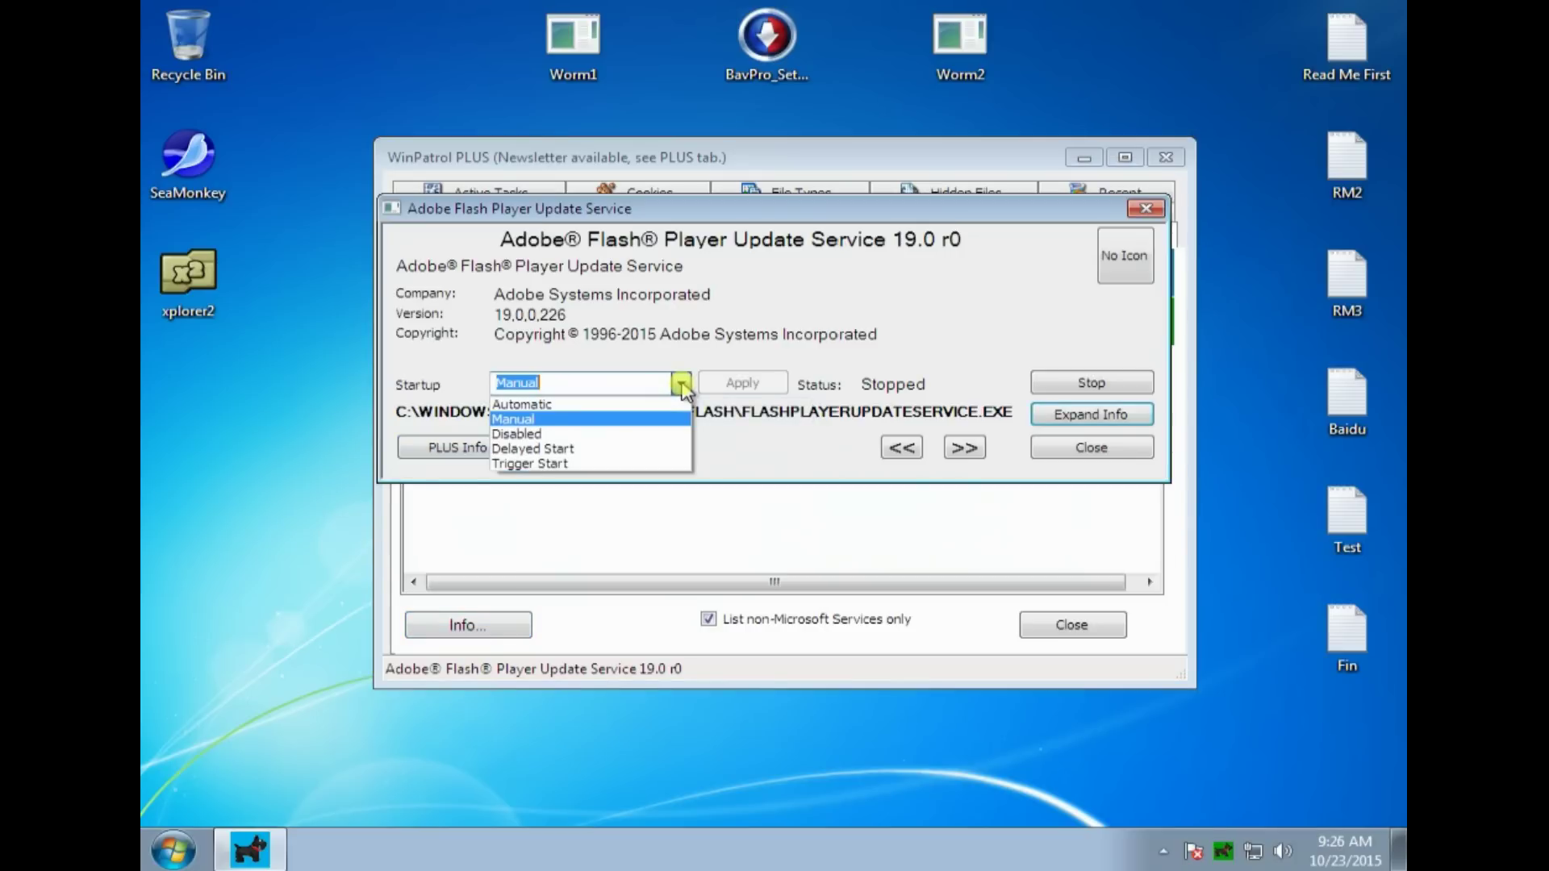
pyautogui.click(629, 436)
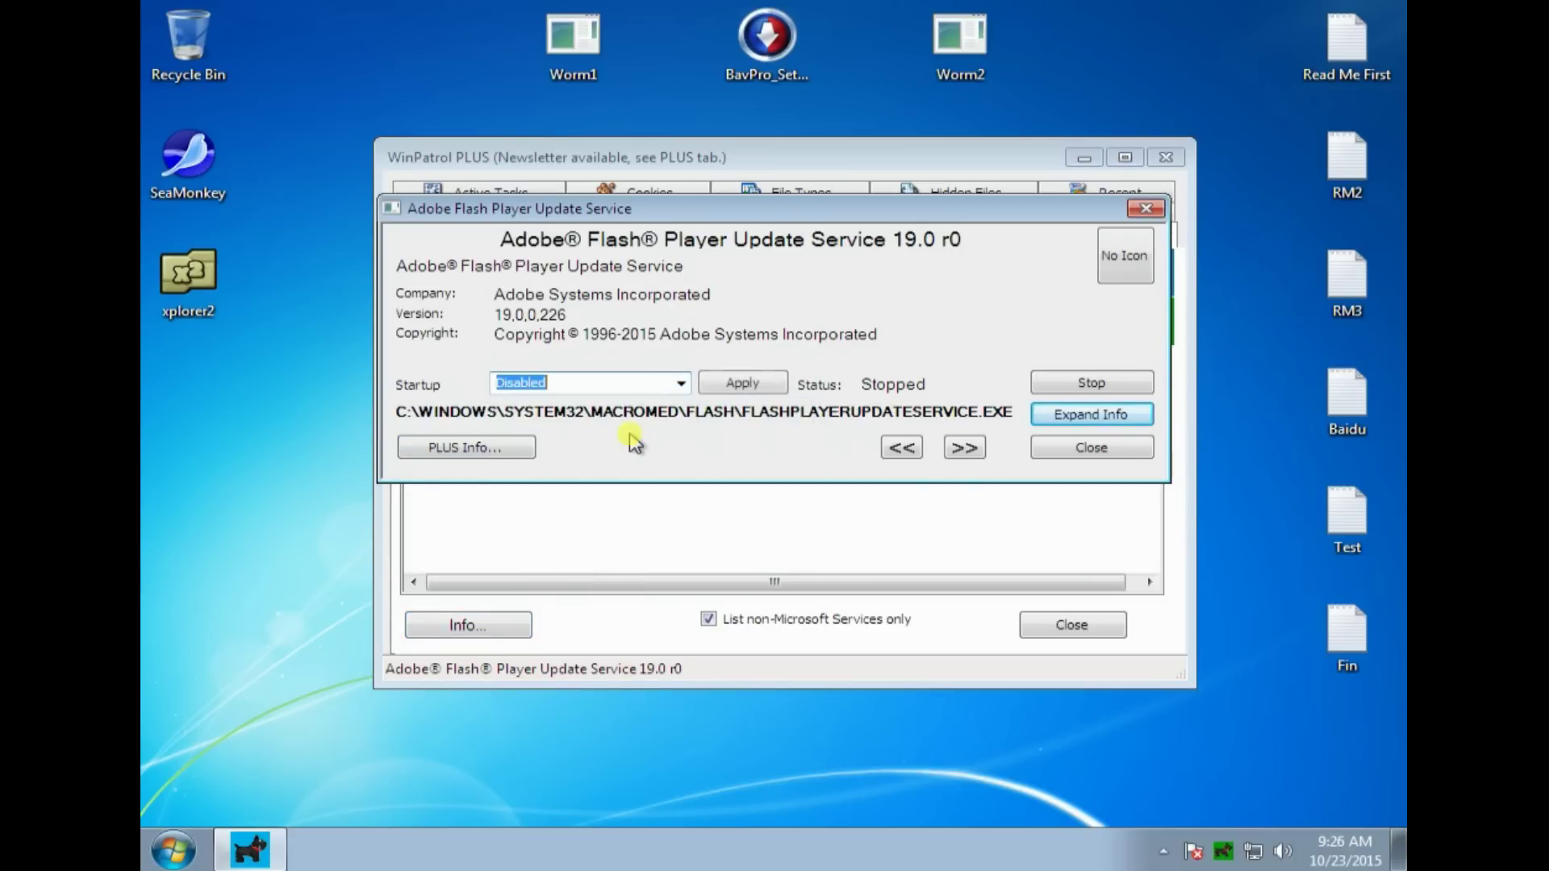
pyautogui.click(718, 382)
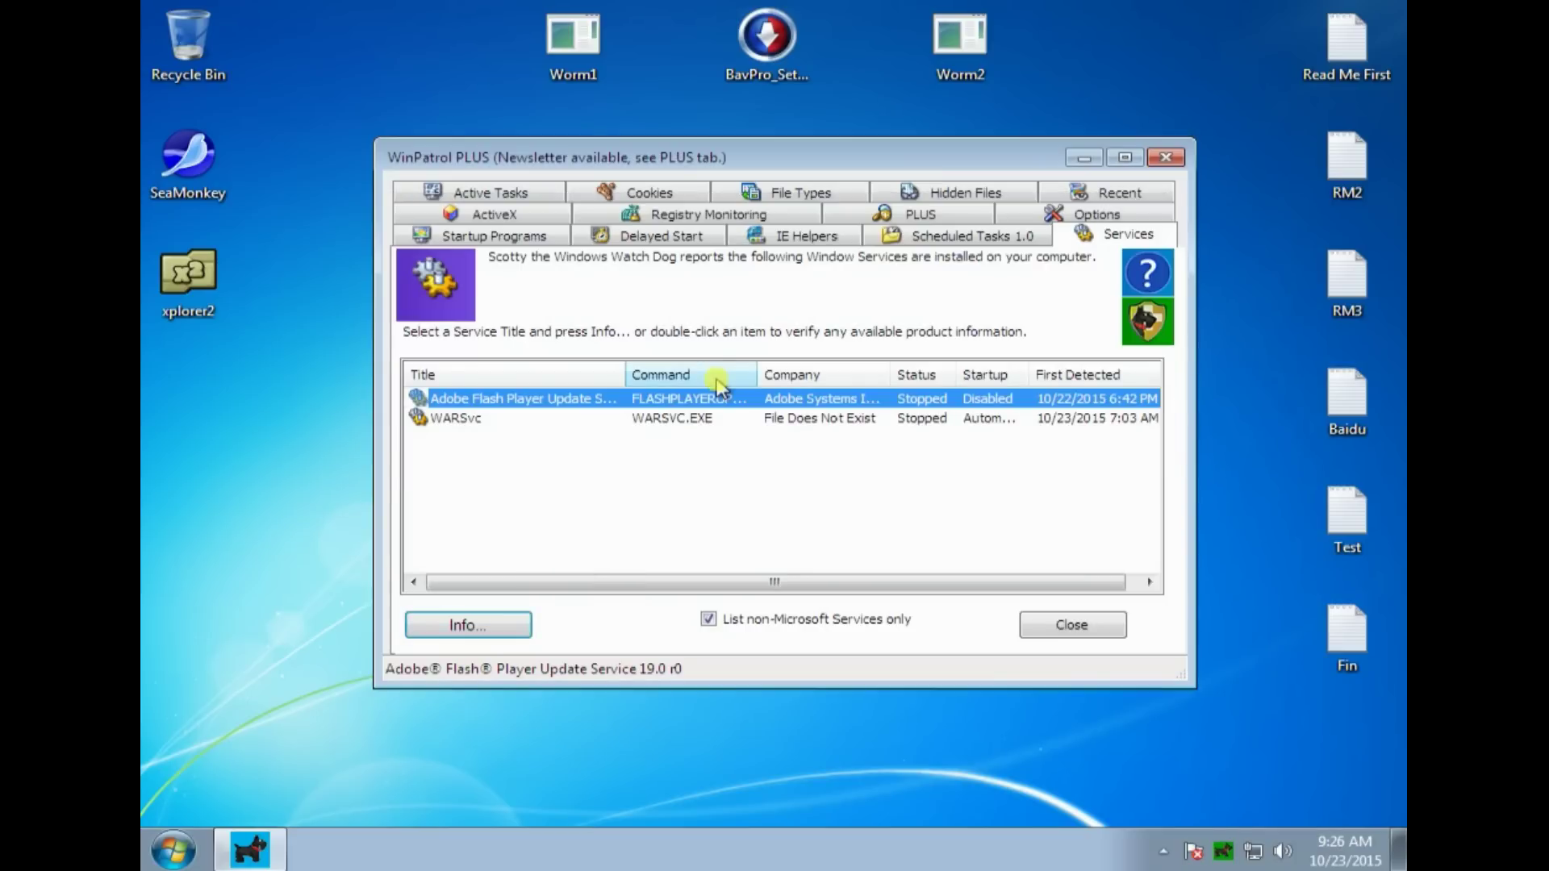
# Step: Mark the orphaned WARSvc service's file for deletion on reboot, and close WinPatrol
pyautogui.click(675, 420)
pyautogui.rightClick(675, 422)
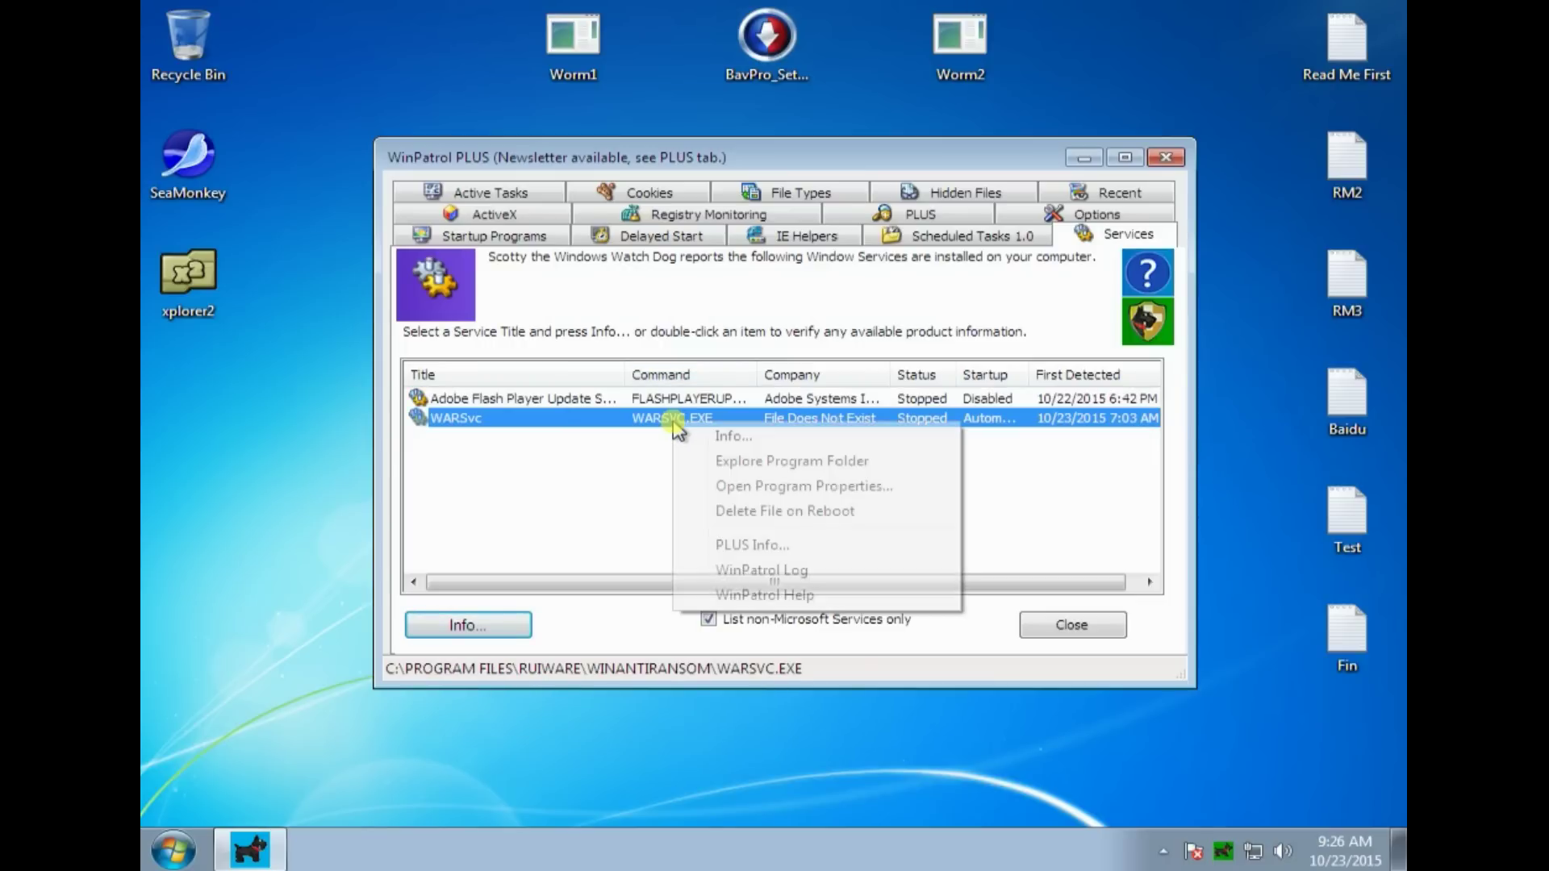
pyautogui.click(749, 510)
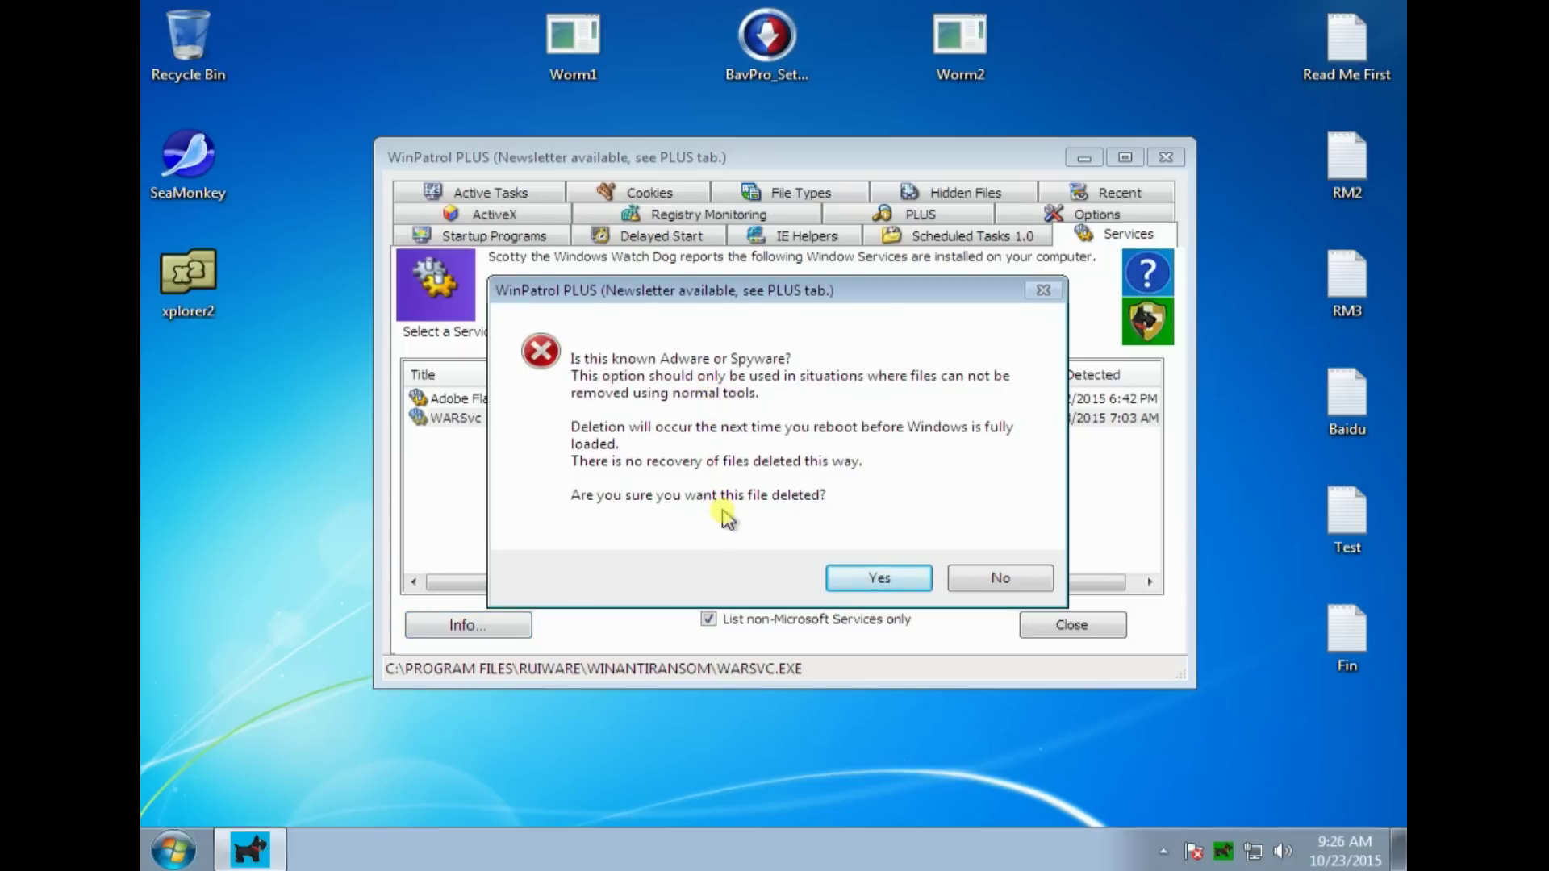
pyautogui.click(877, 581)
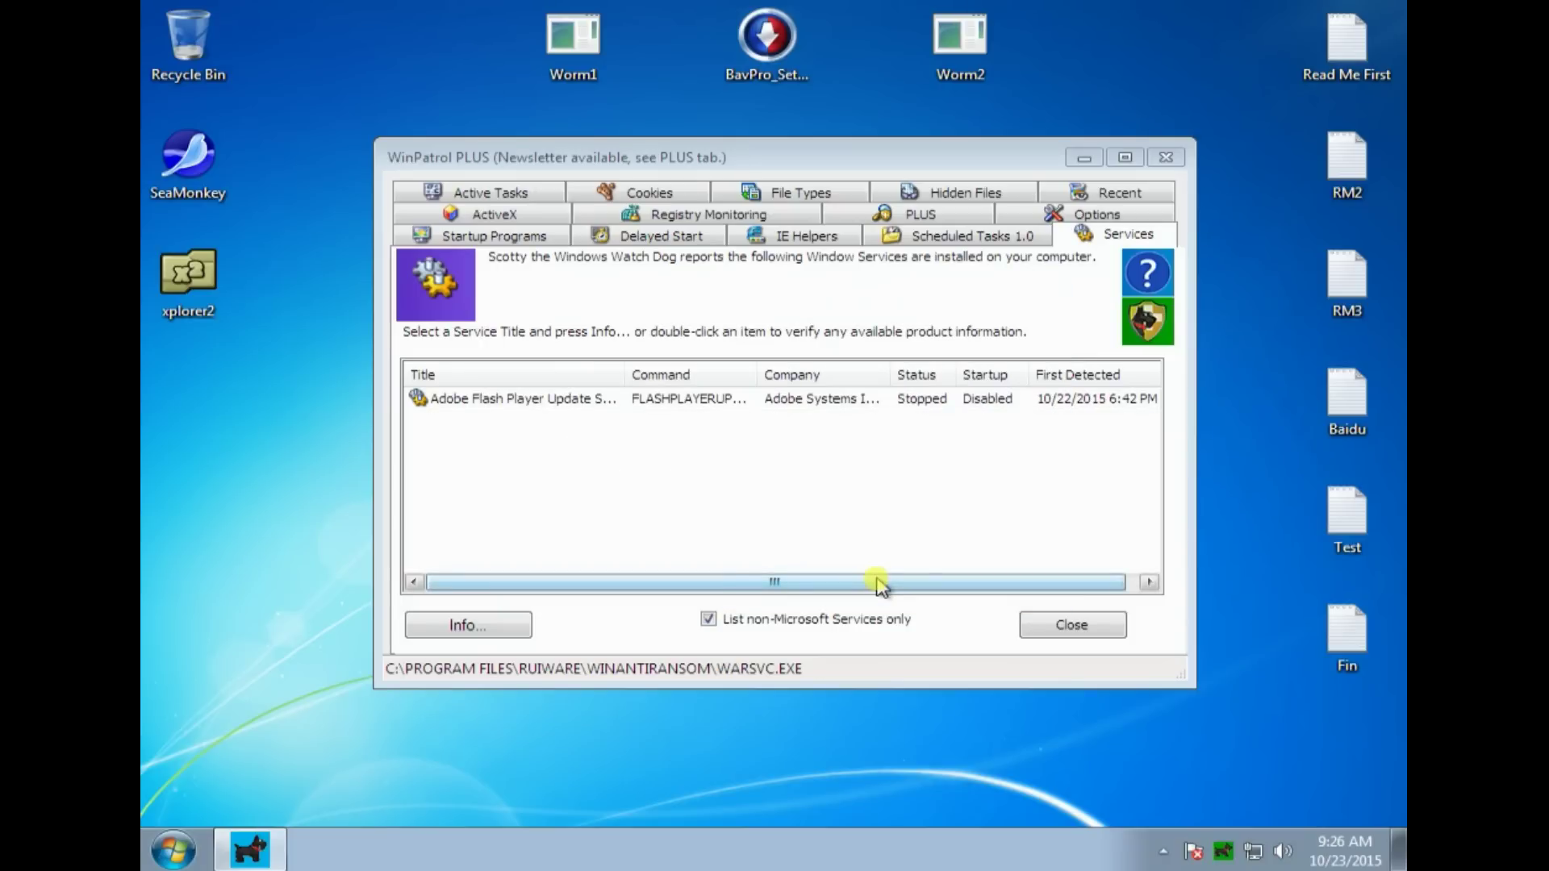
pyautogui.click(1065, 626)
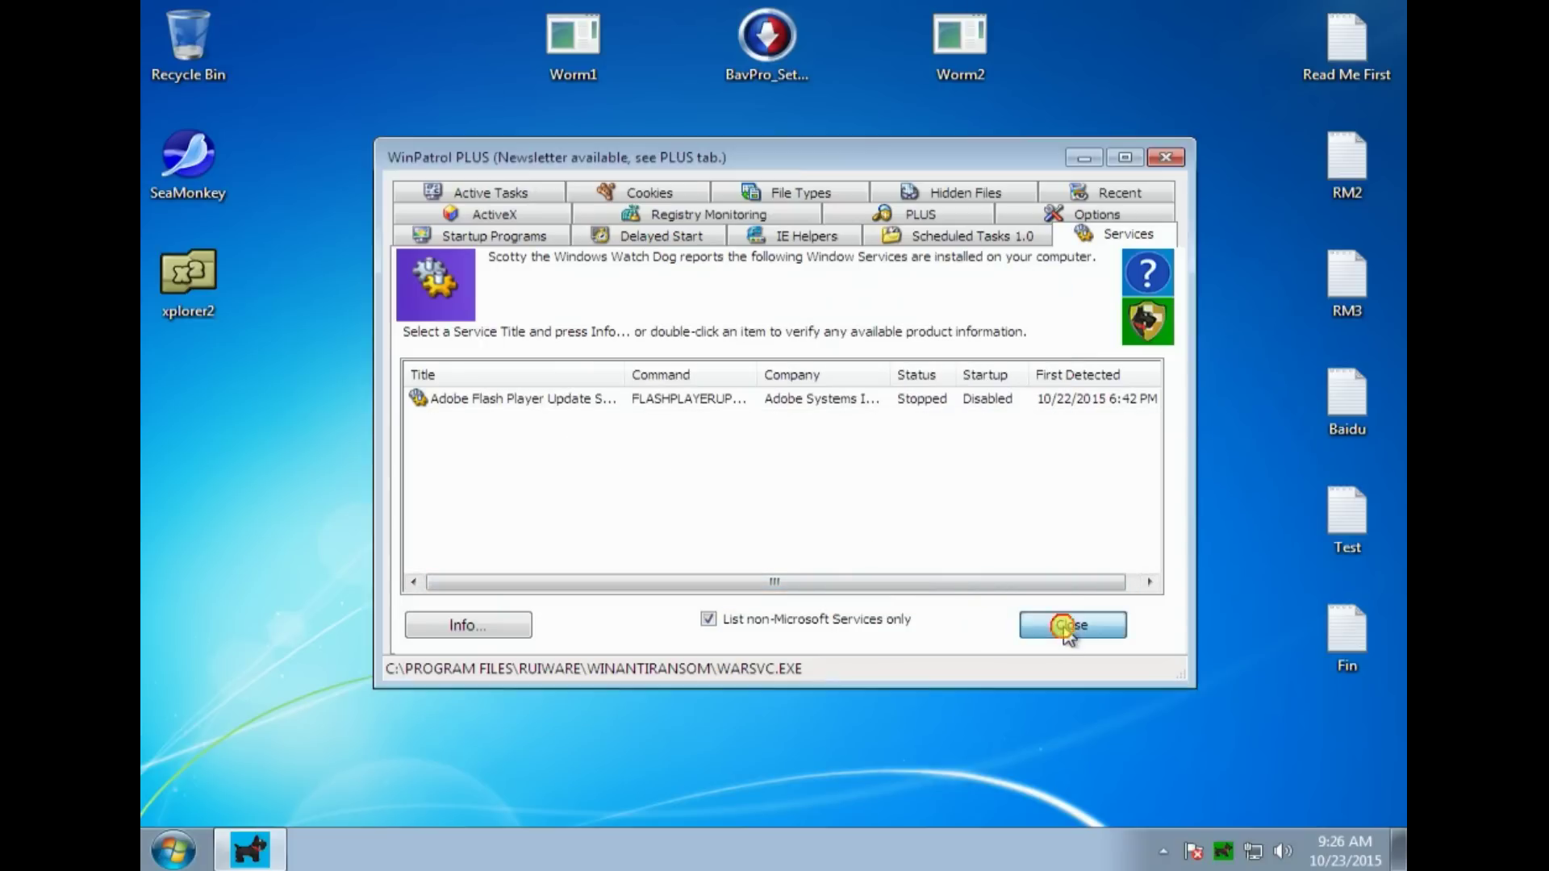
# Step: Read and close the RM3 note, and start the Baidu Antivirus 2015 installation from the BavPro setup file on the desktop
pyautogui.doubleClick(1346, 282)
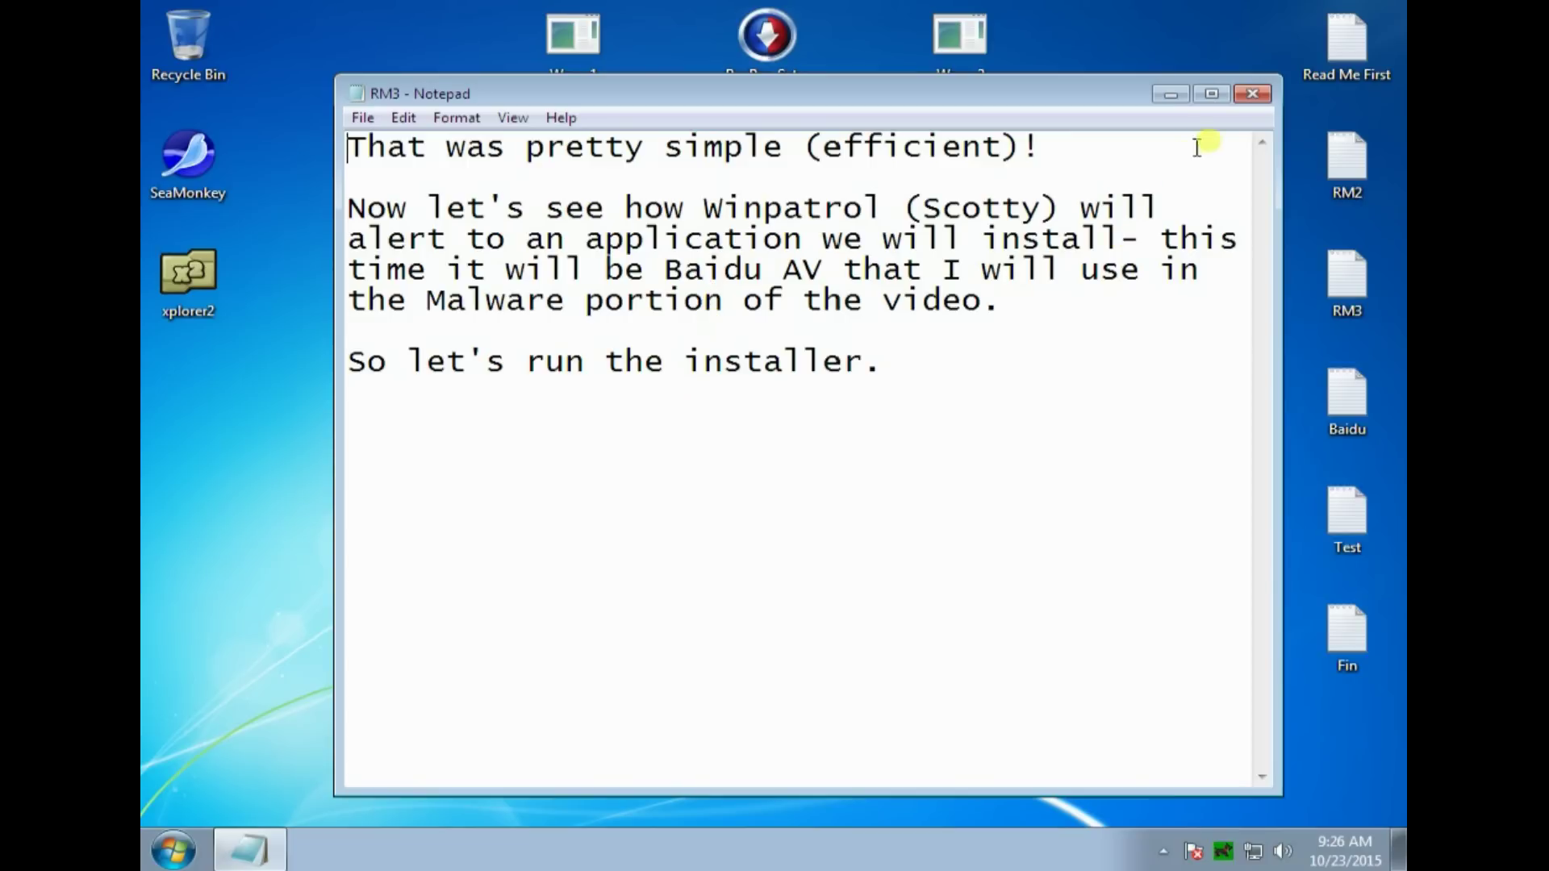
pyautogui.click(1249, 96)
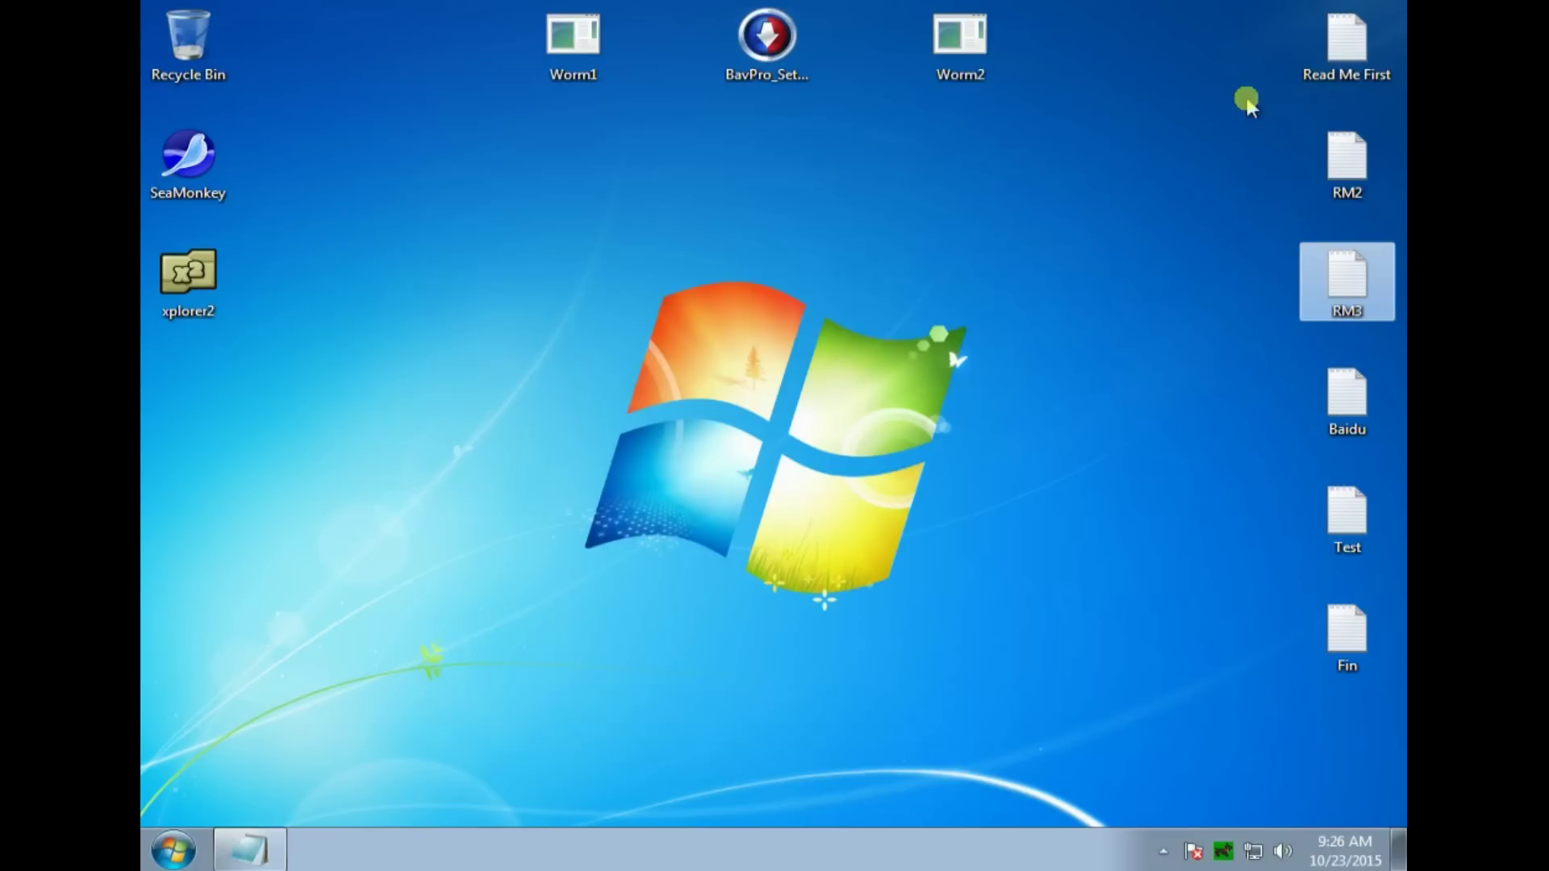
pyautogui.click(776, 73)
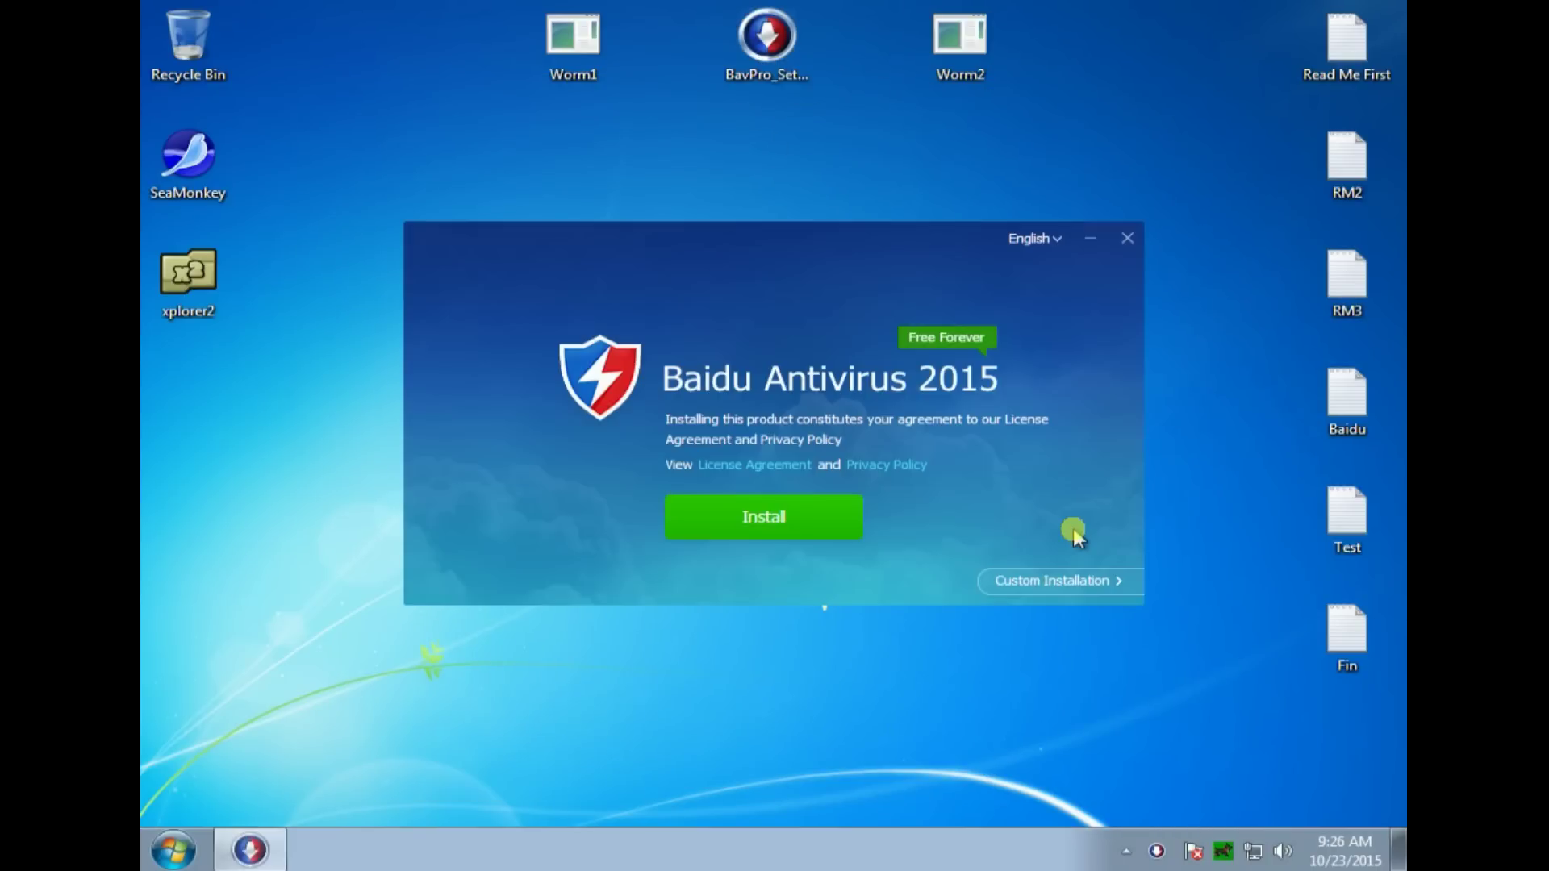
pyautogui.click(762, 518)
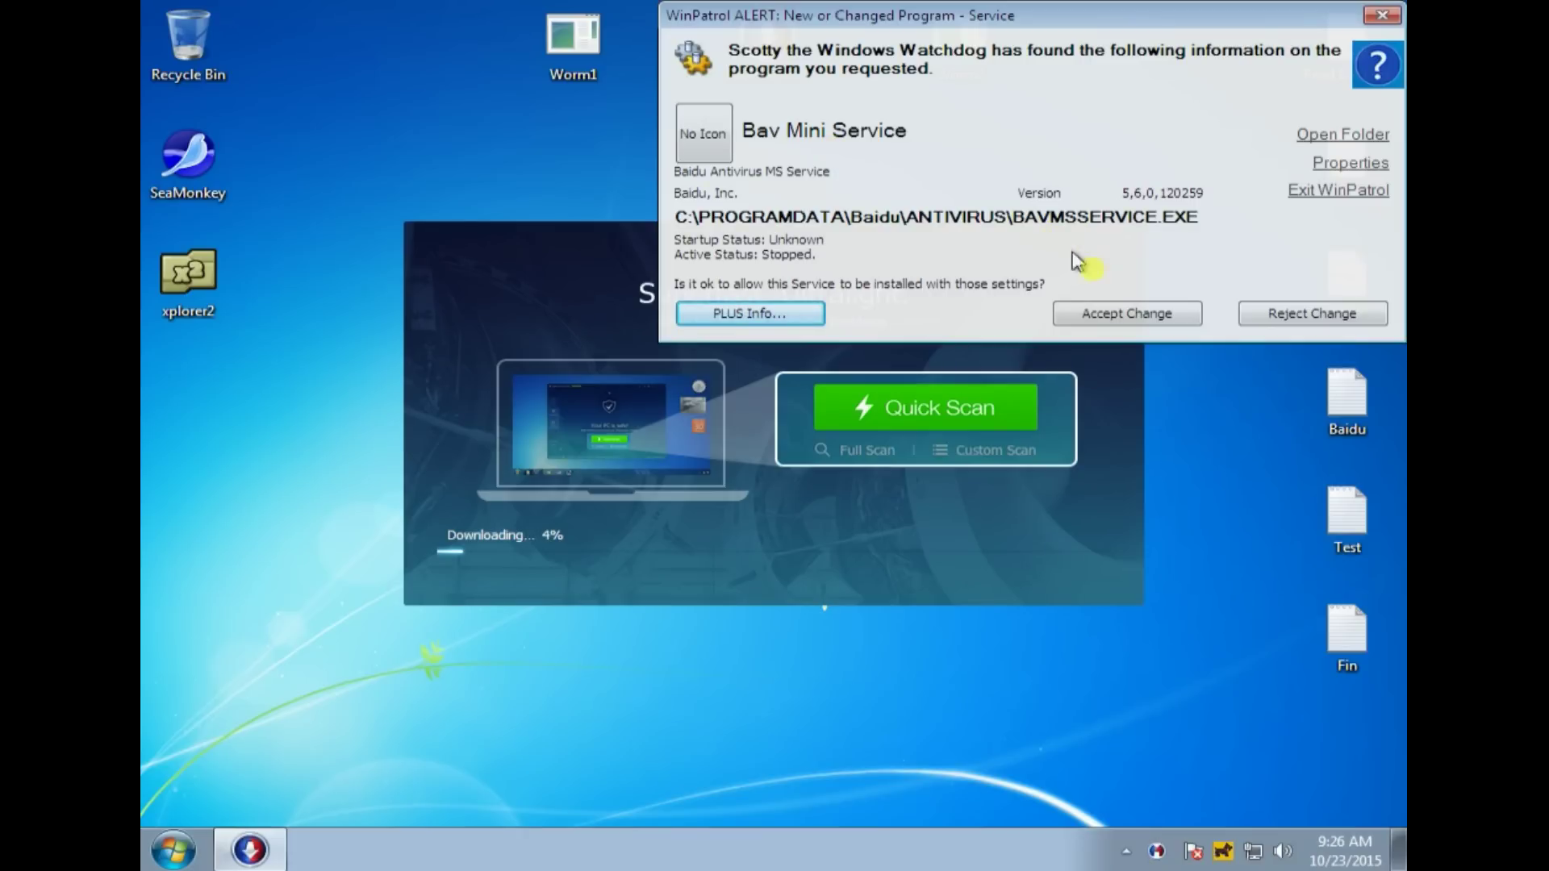
# Step: Accept the WinPatrol alerts for the Bav Mini Service, the Baidu Antivirus startup program and the Baidu BdSandbox Virtual Service
pyautogui.click(1133, 314)
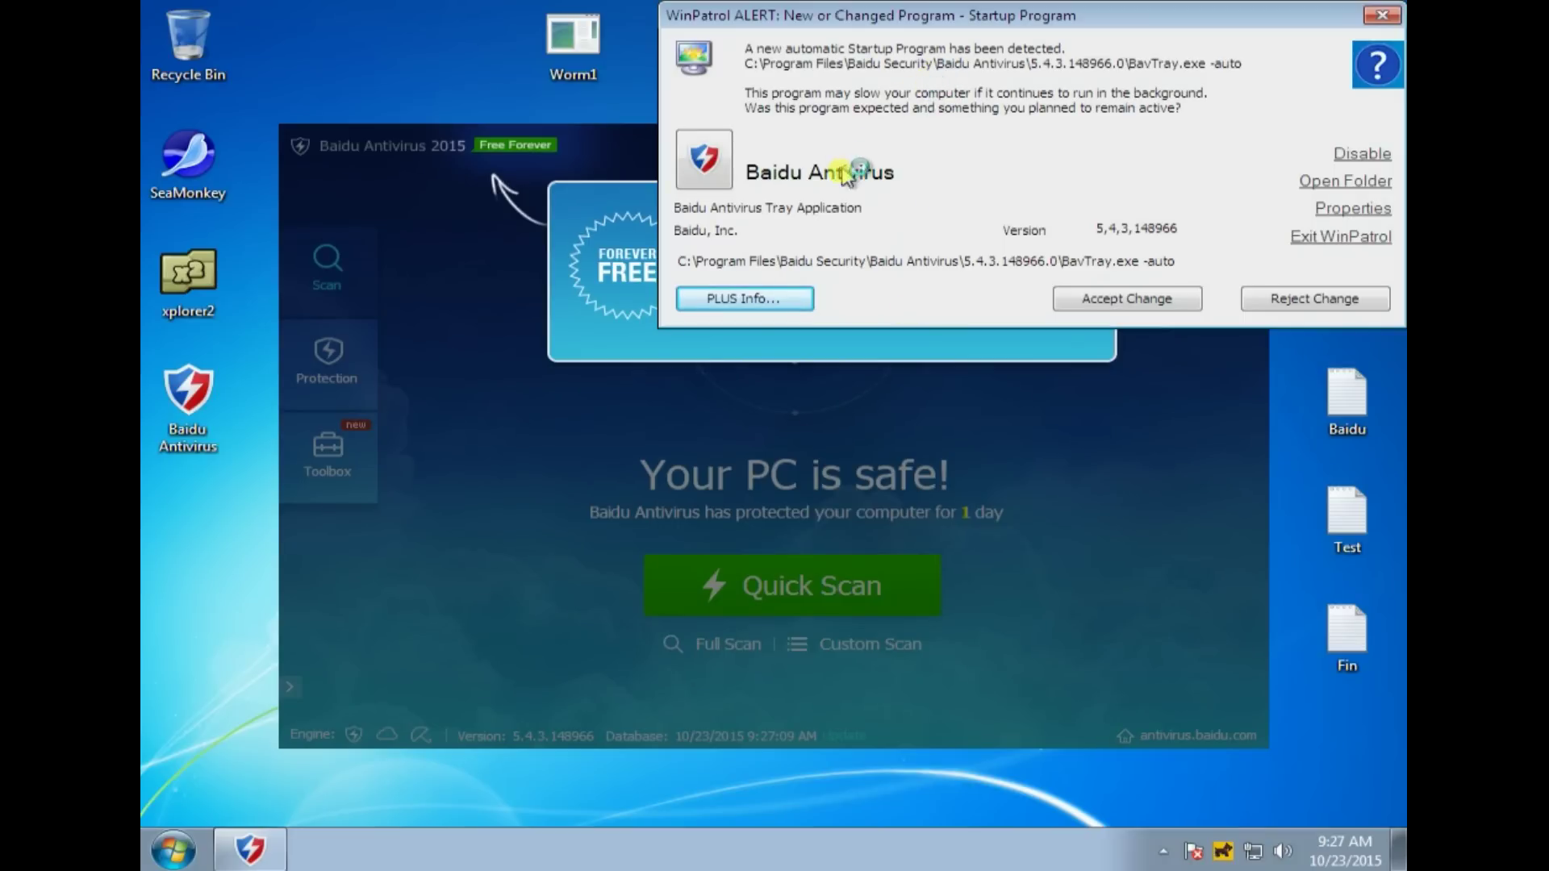
pyautogui.click(1107, 305)
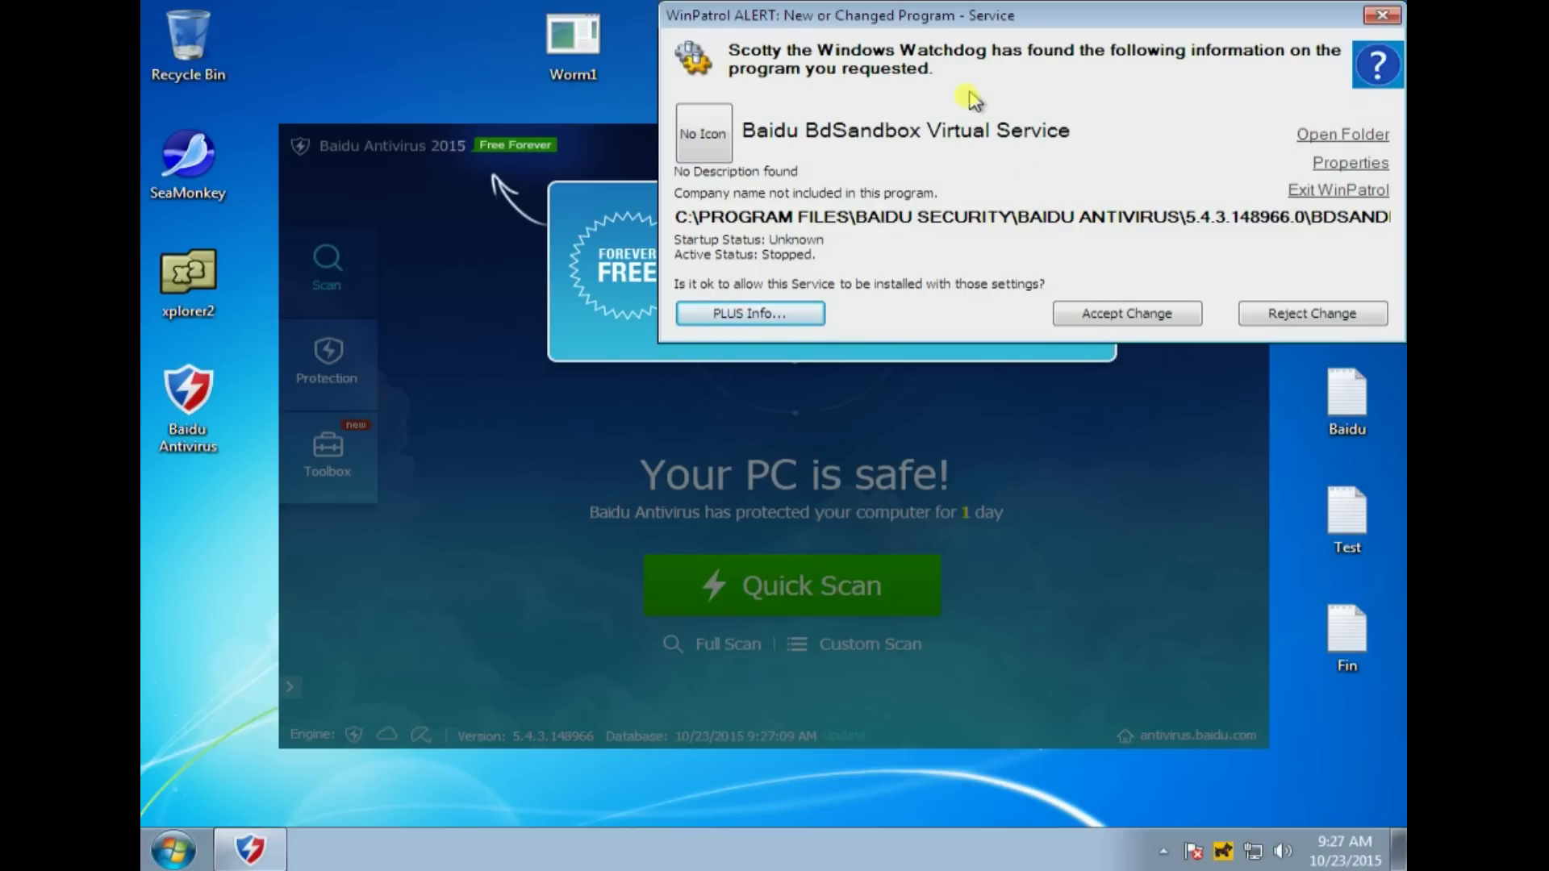
pyautogui.click(1128, 314)
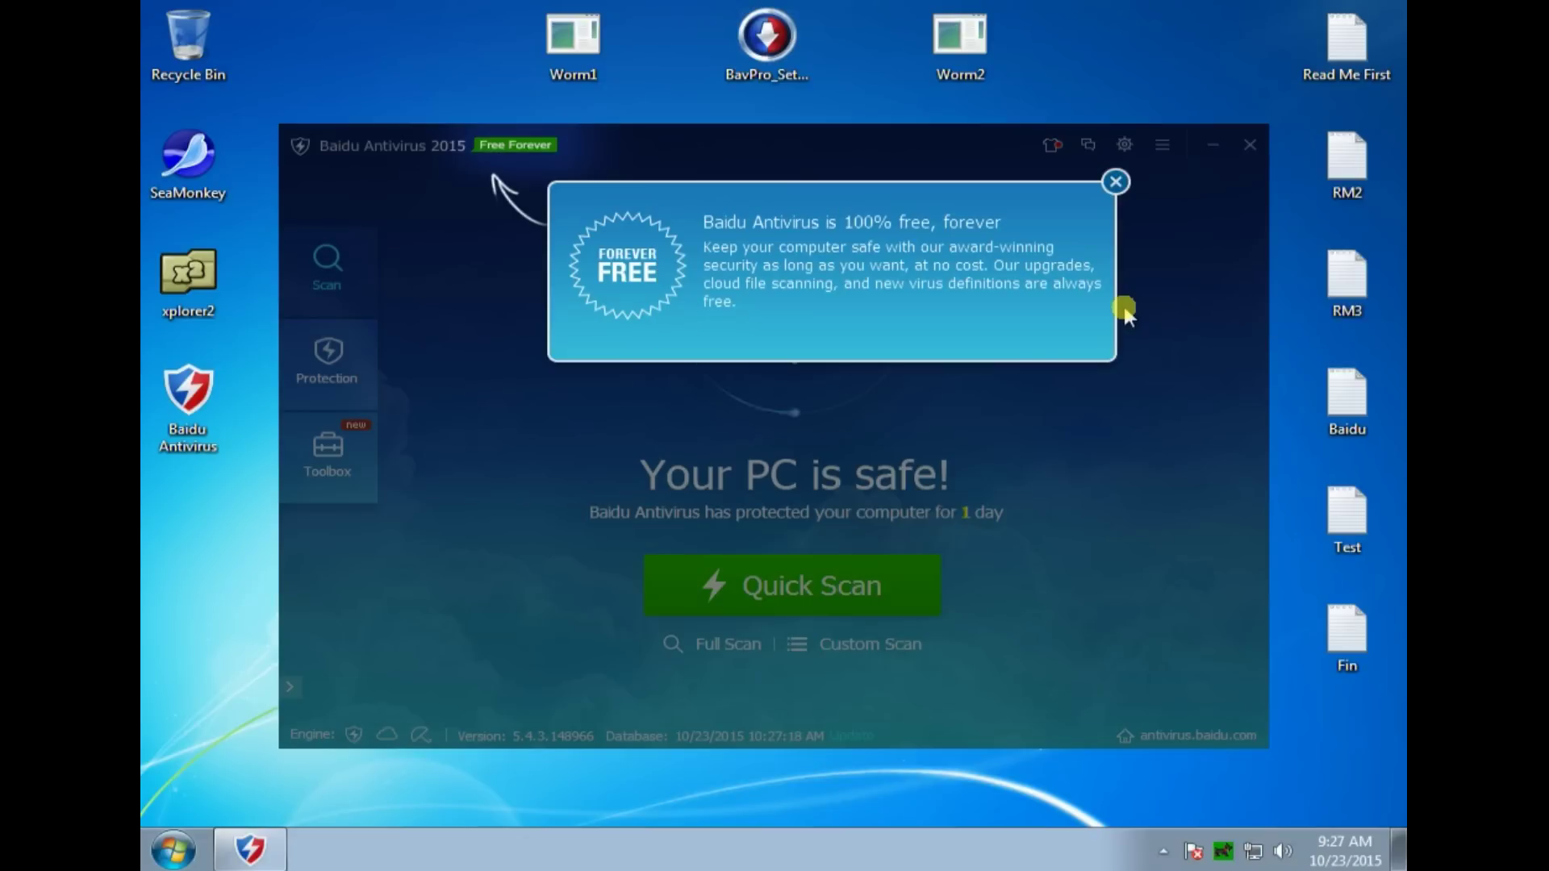
# Step: Dismiss the Baidu Antivirus promotion, close its main window, and move its hidden icon into the visible notification area
pyautogui.click(1116, 182)
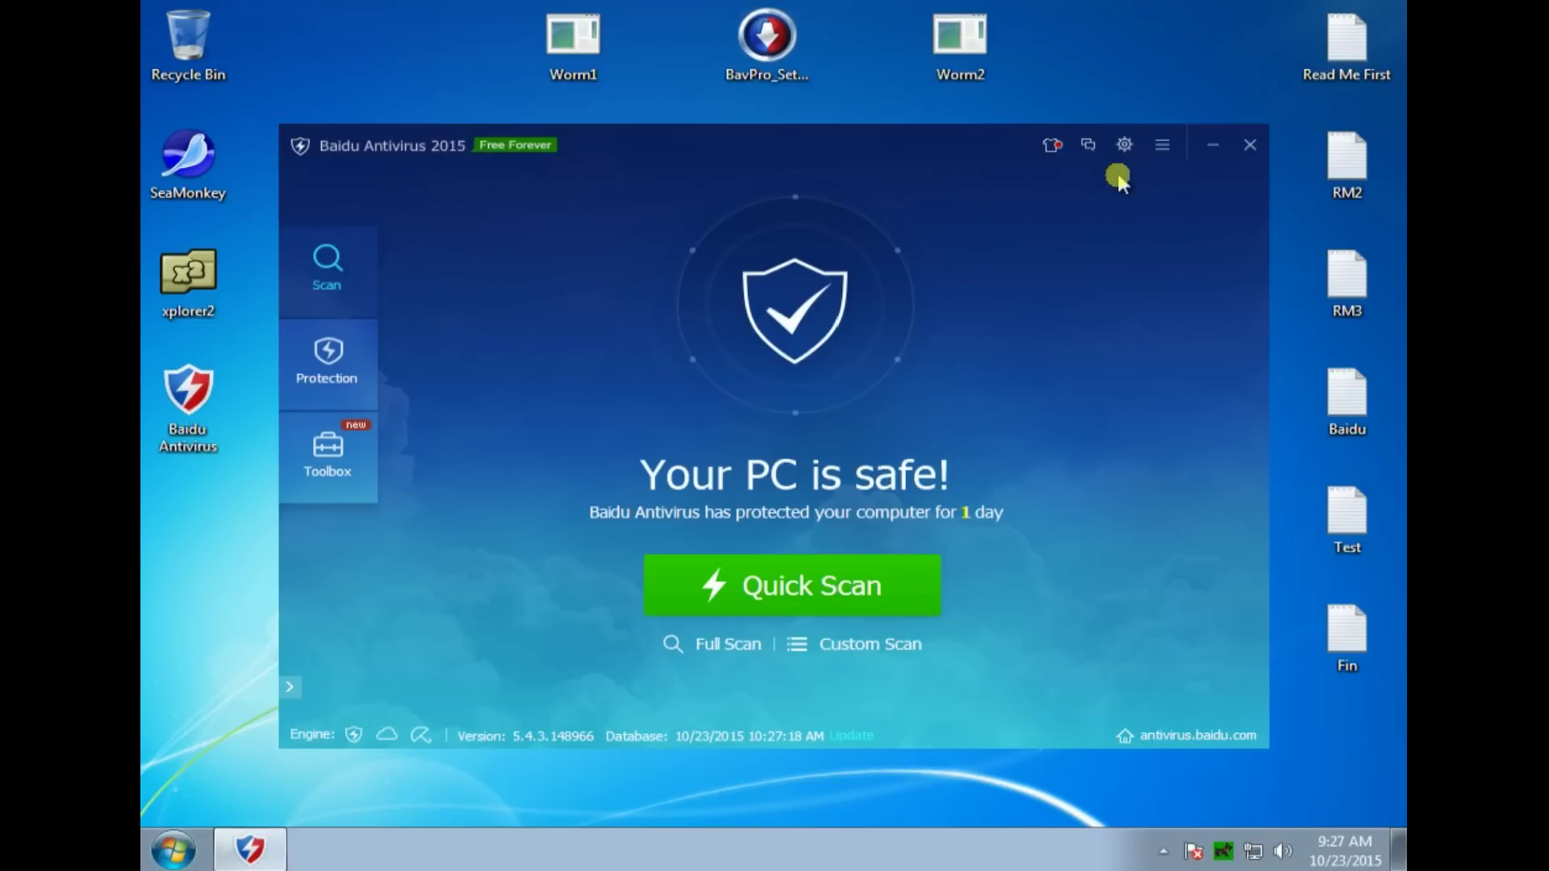
pyautogui.click(1243, 147)
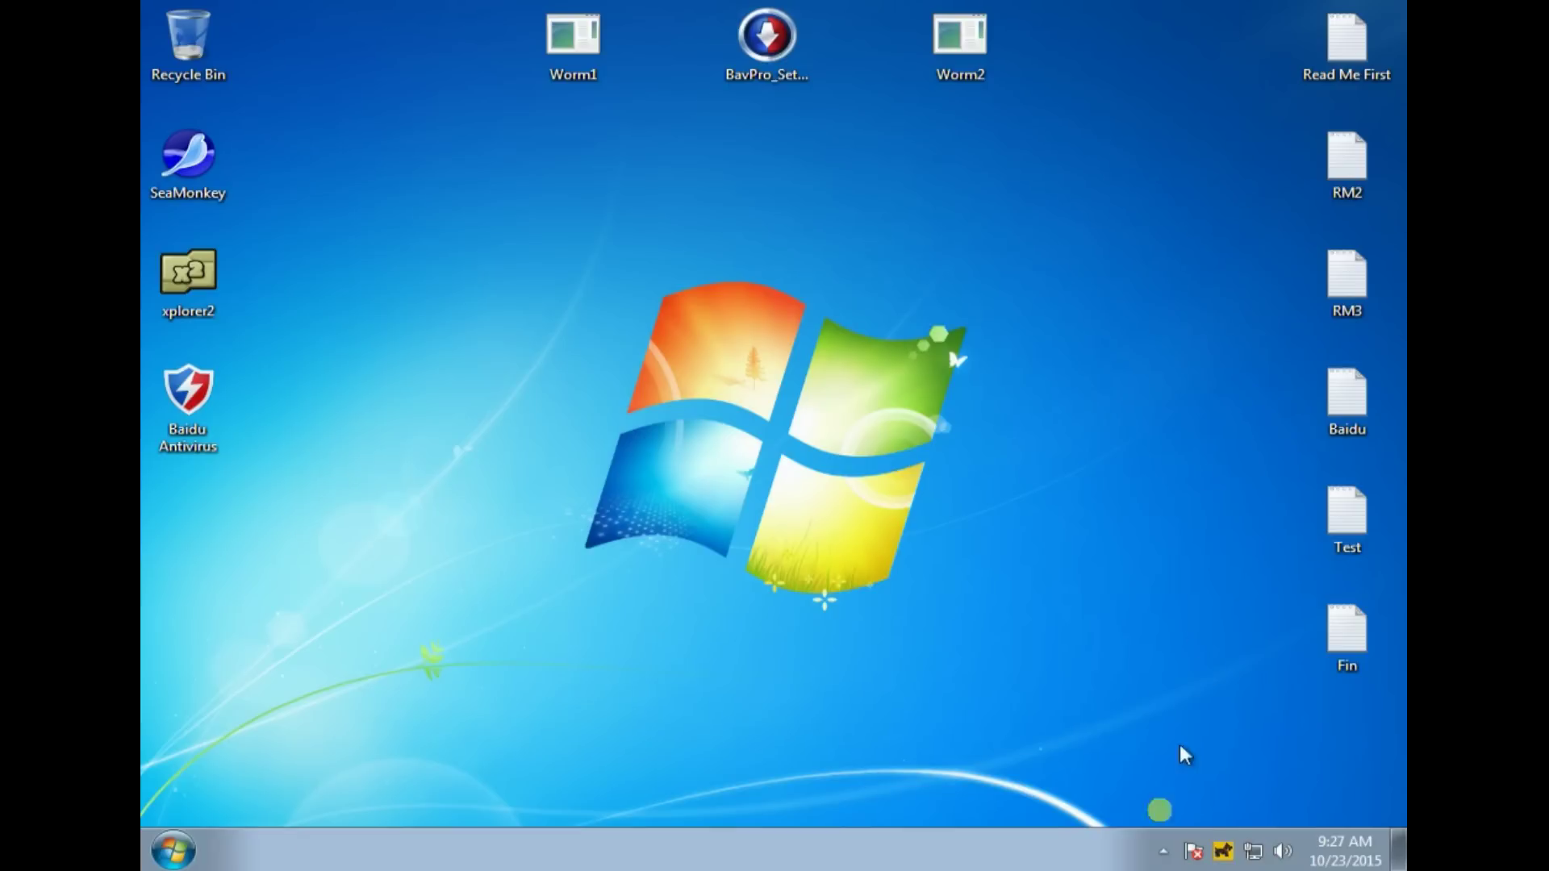
pyautogui.click(1156, 857)
pyautogui.moveTo(1180, 752); pyautogui.dragTo(1182, 857)
# Step: Read the test plan in the Baidu note and review the running processes in Task Manager, closing both windows
pyautogui.doubleClick(1346, 399)
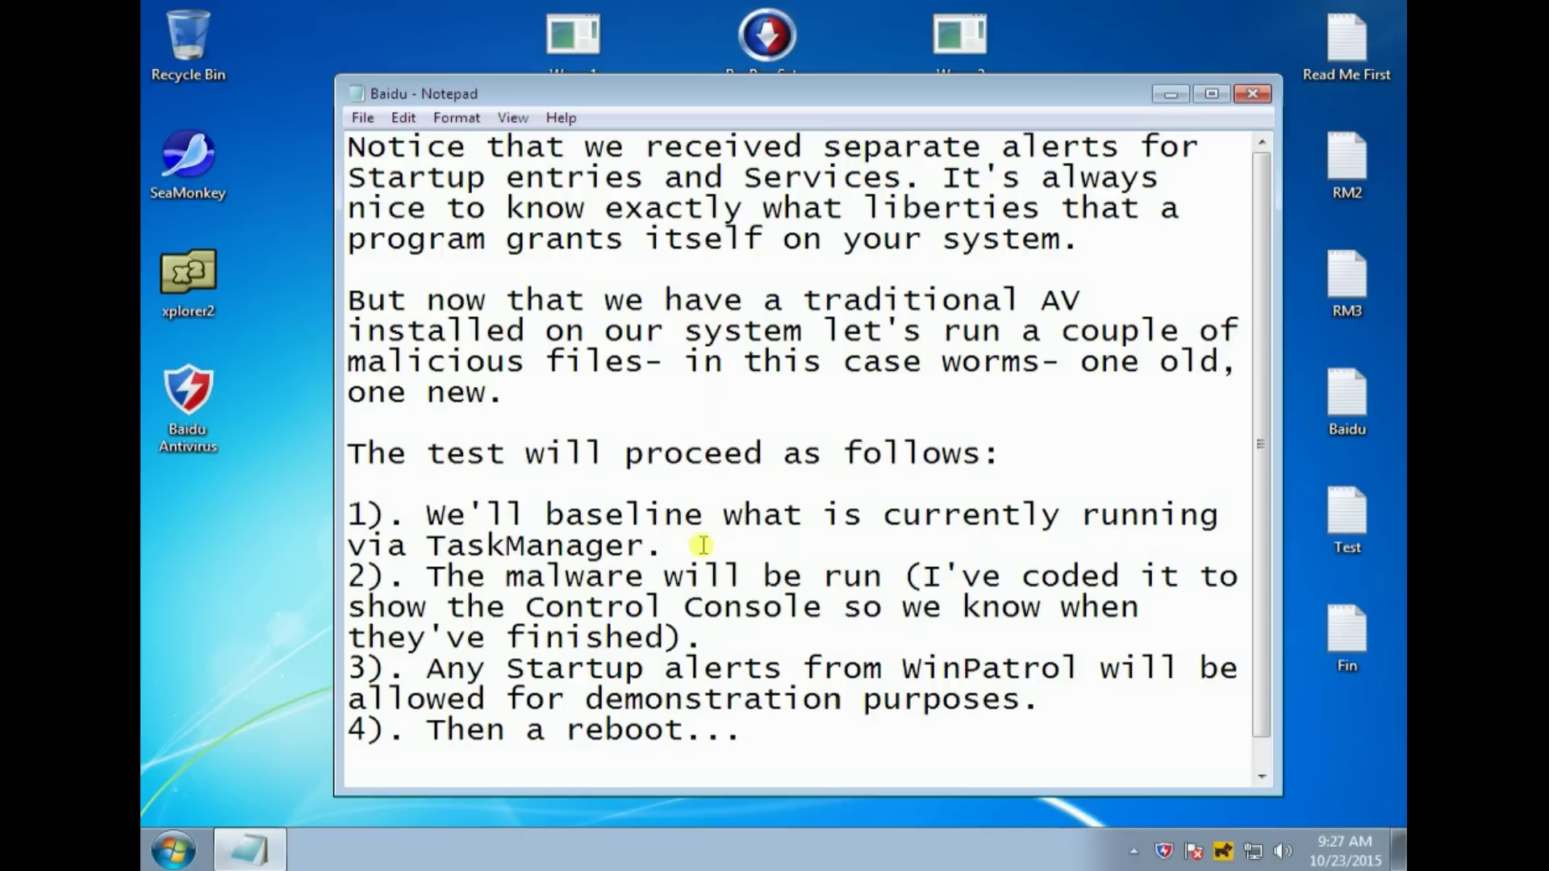
pyautogui.rightClick(686, 846)
pyautogui.click(750, 771)
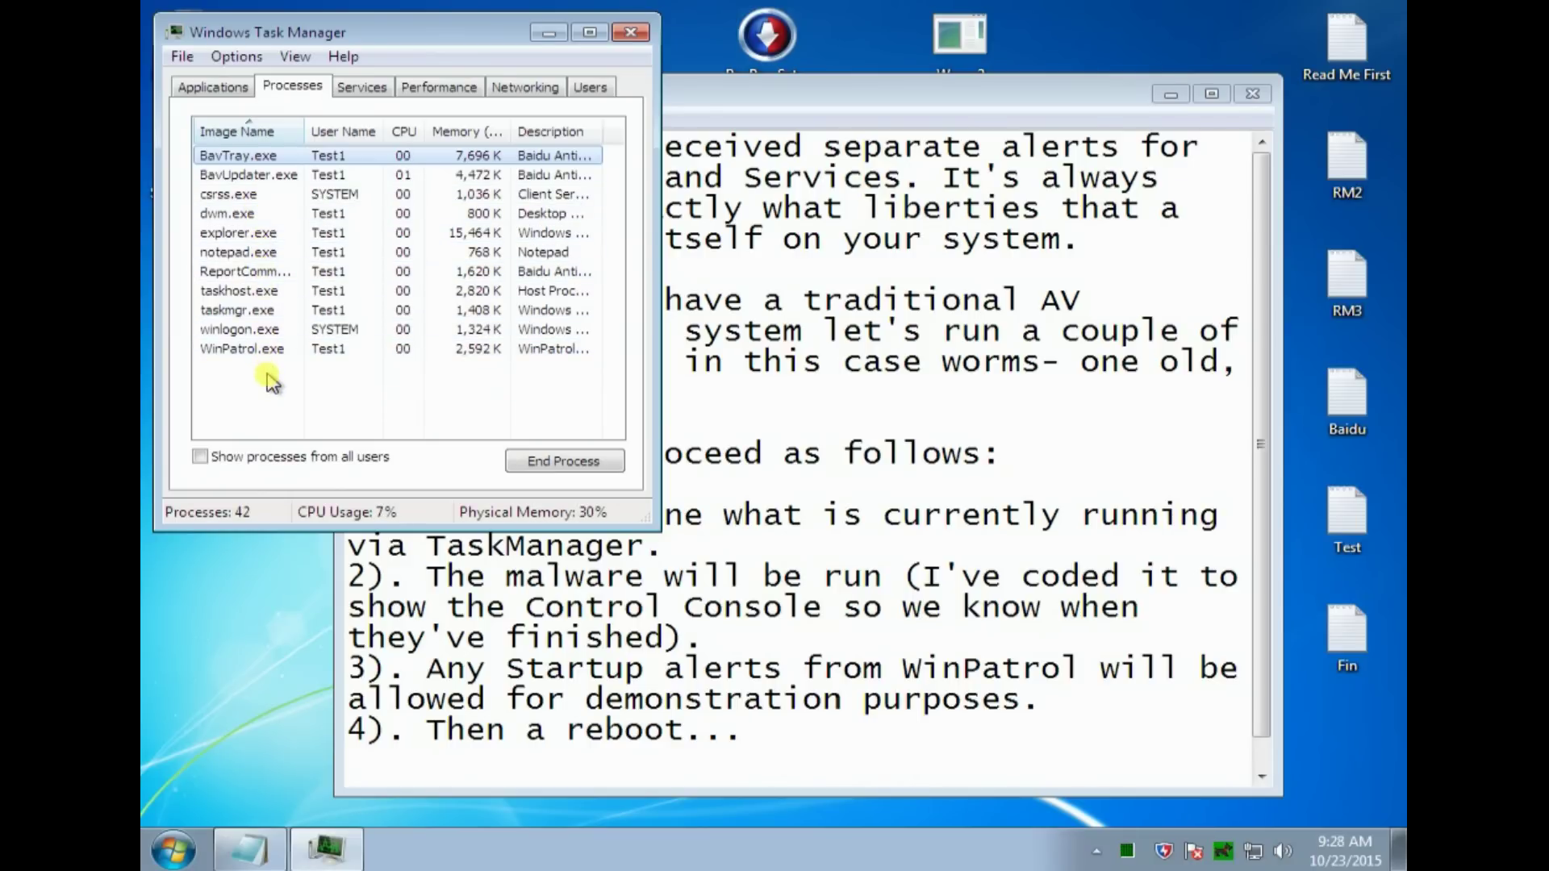
pyautogui.click(630, 34)
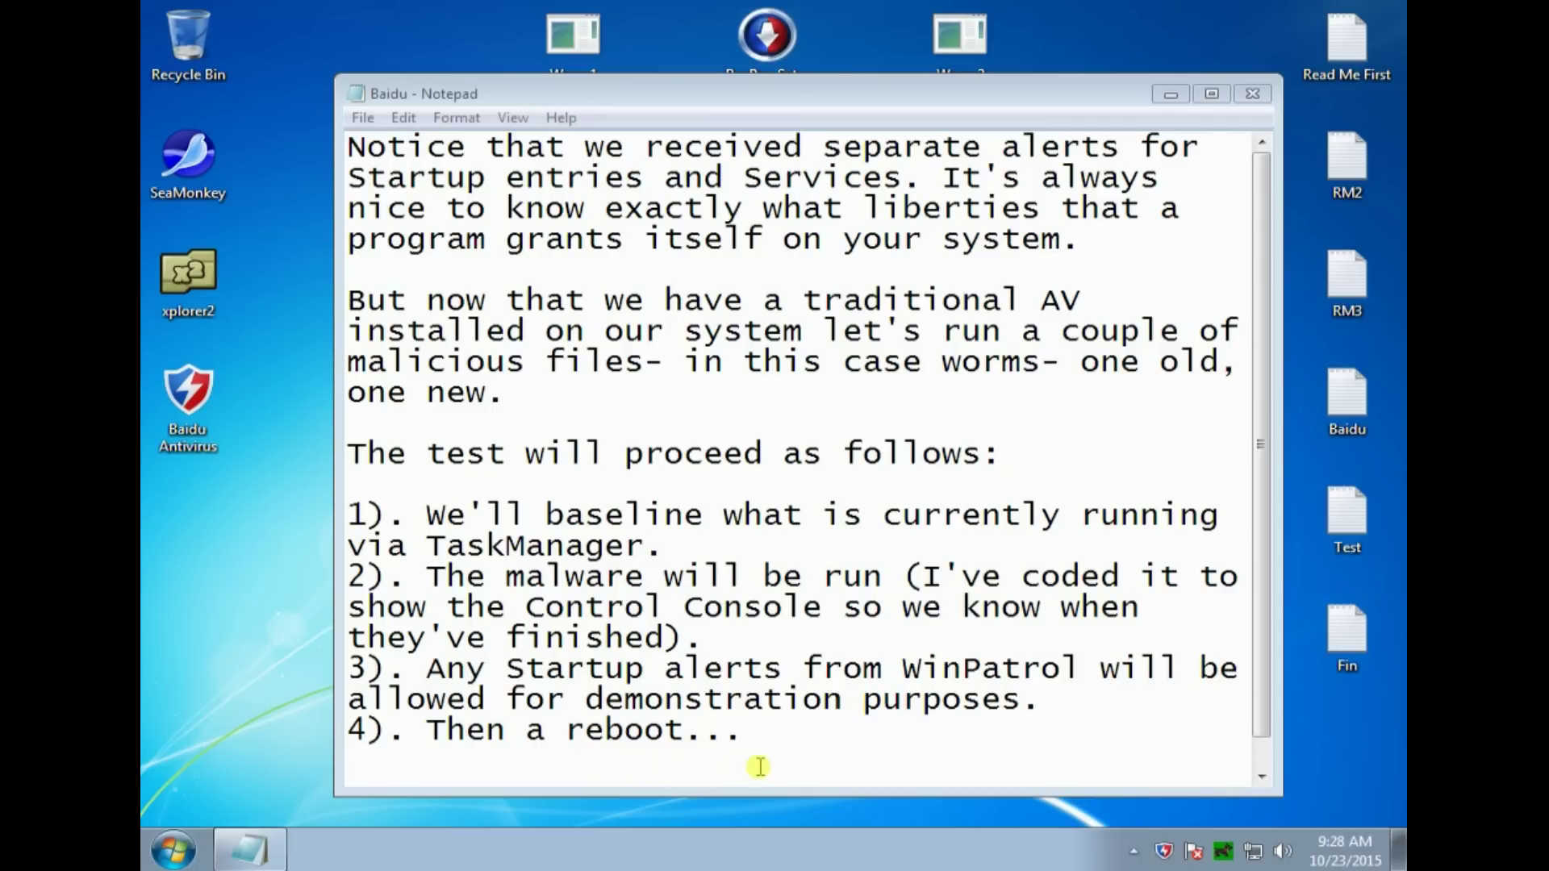
pyautogui.click(1246, 95)
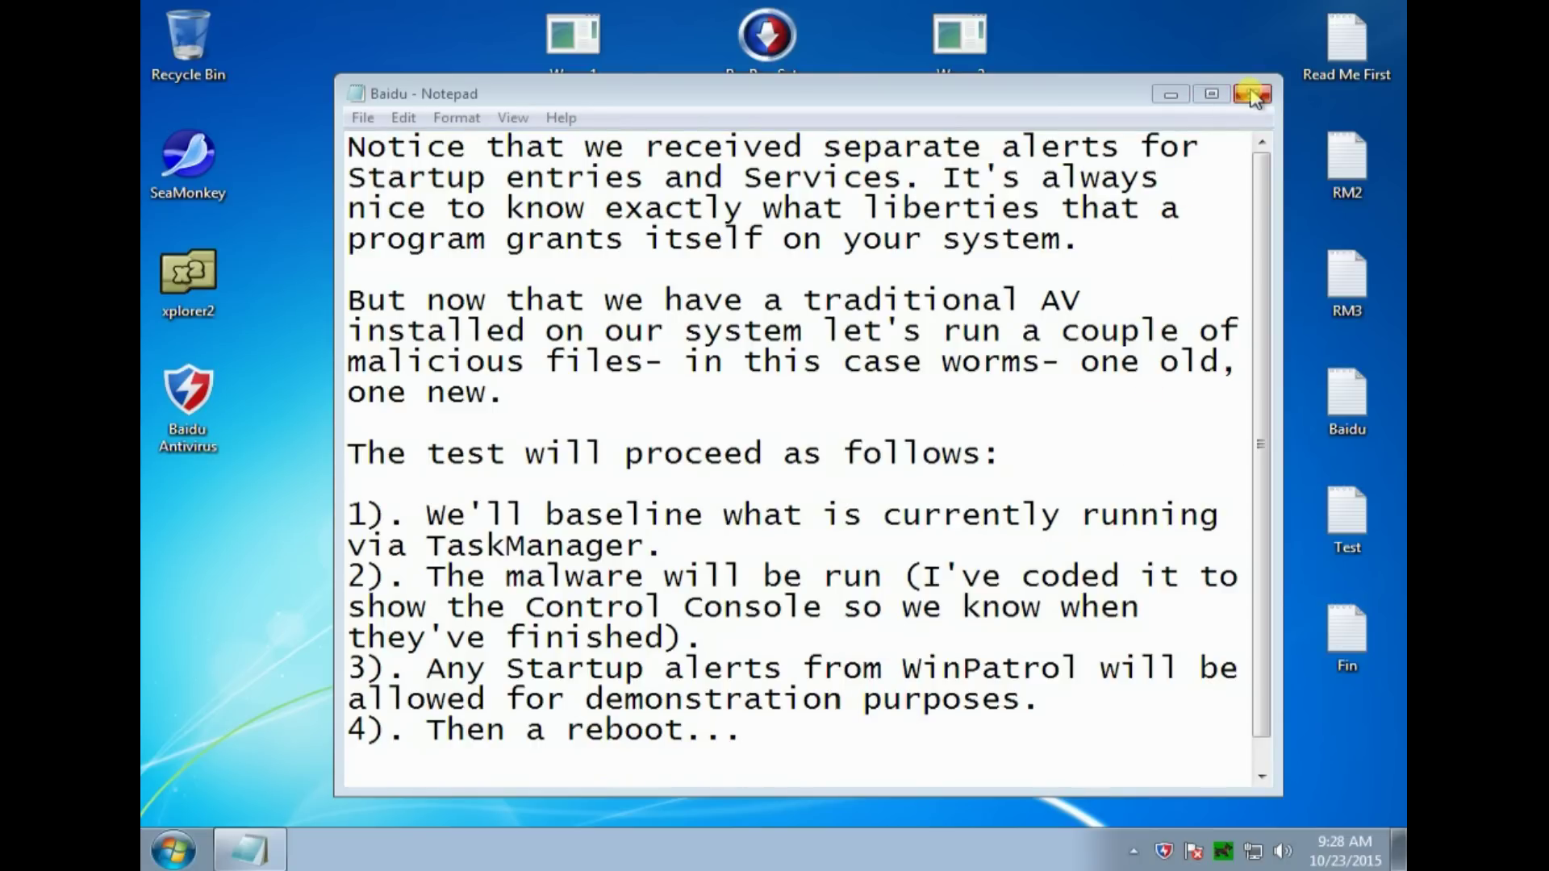
# Step: Run the Worm1 and Worm2 files from the desktop and accept the WinPatrol startup alerts for the 18.vbs script
pyautogui.doubleClick(576, 36)
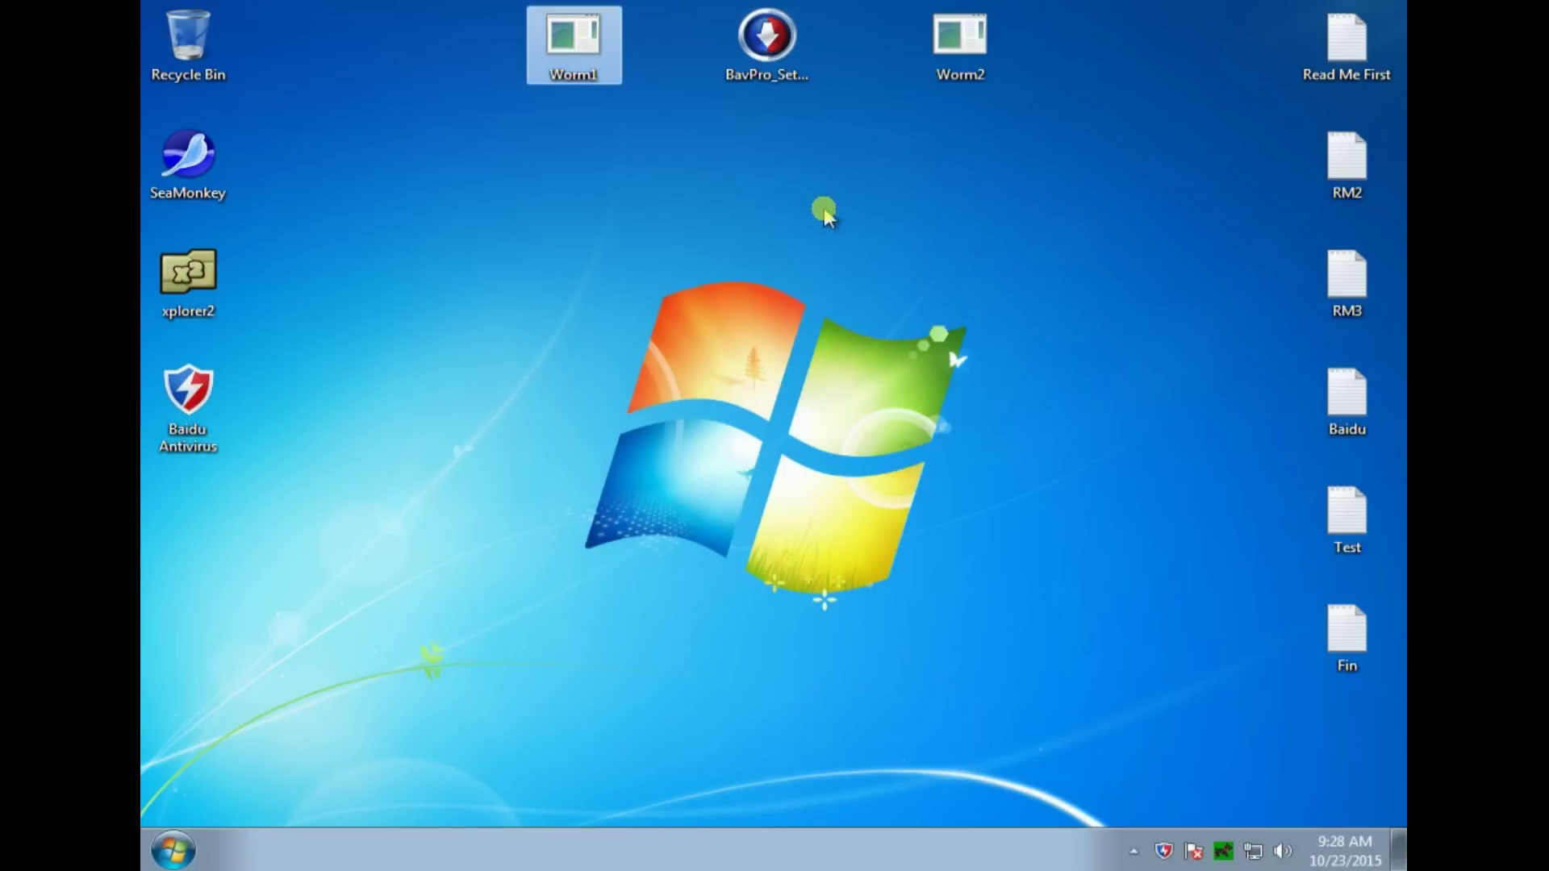
pyautogui.moveTo(807, 56); pyautogui.dragTo(924, 166)
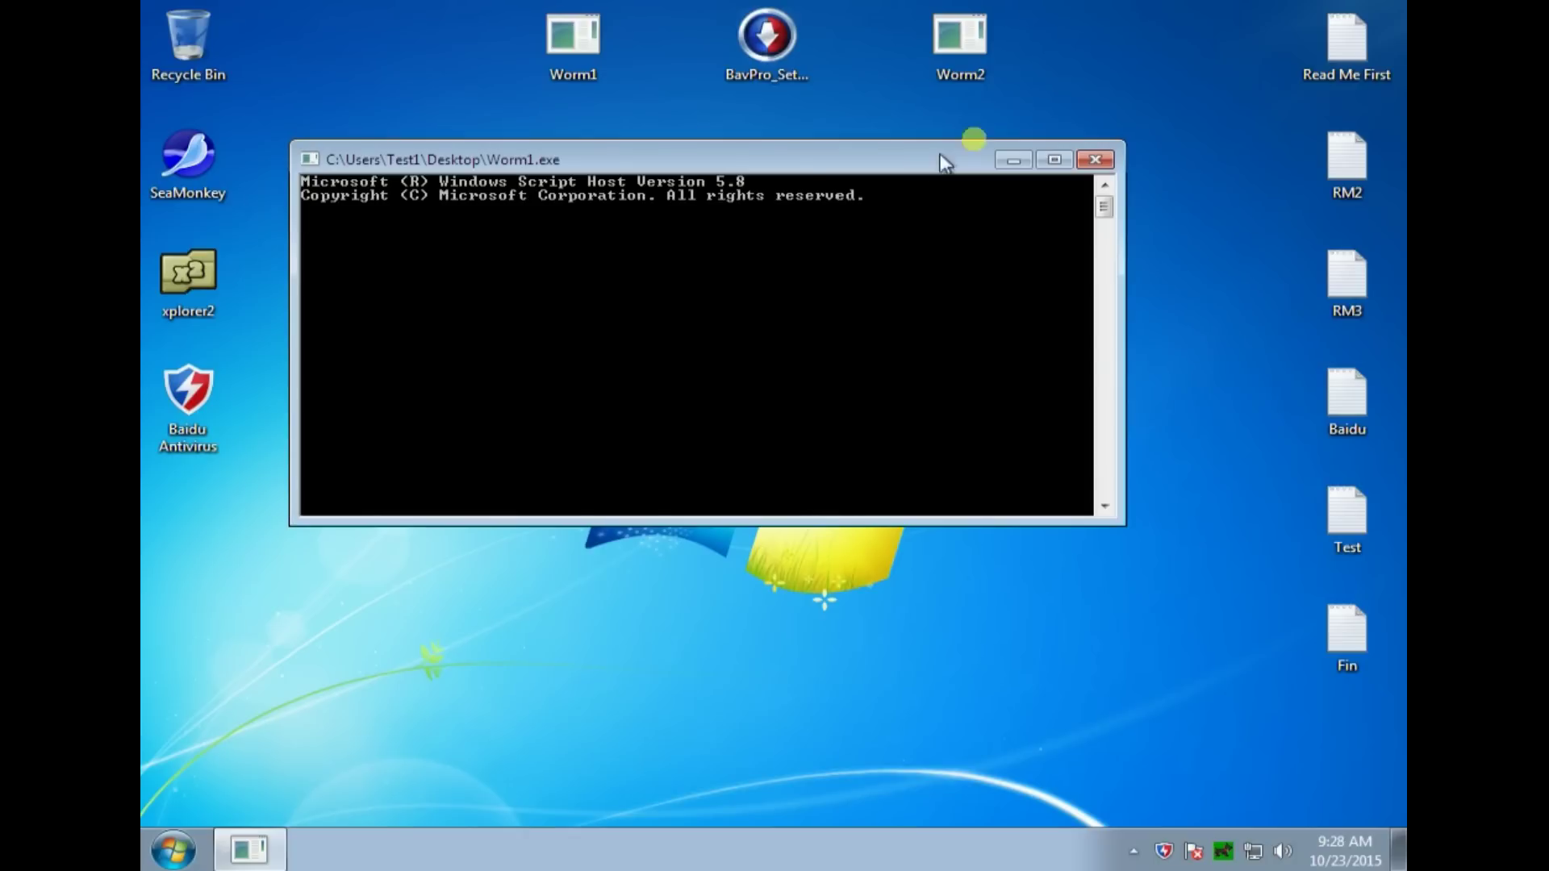
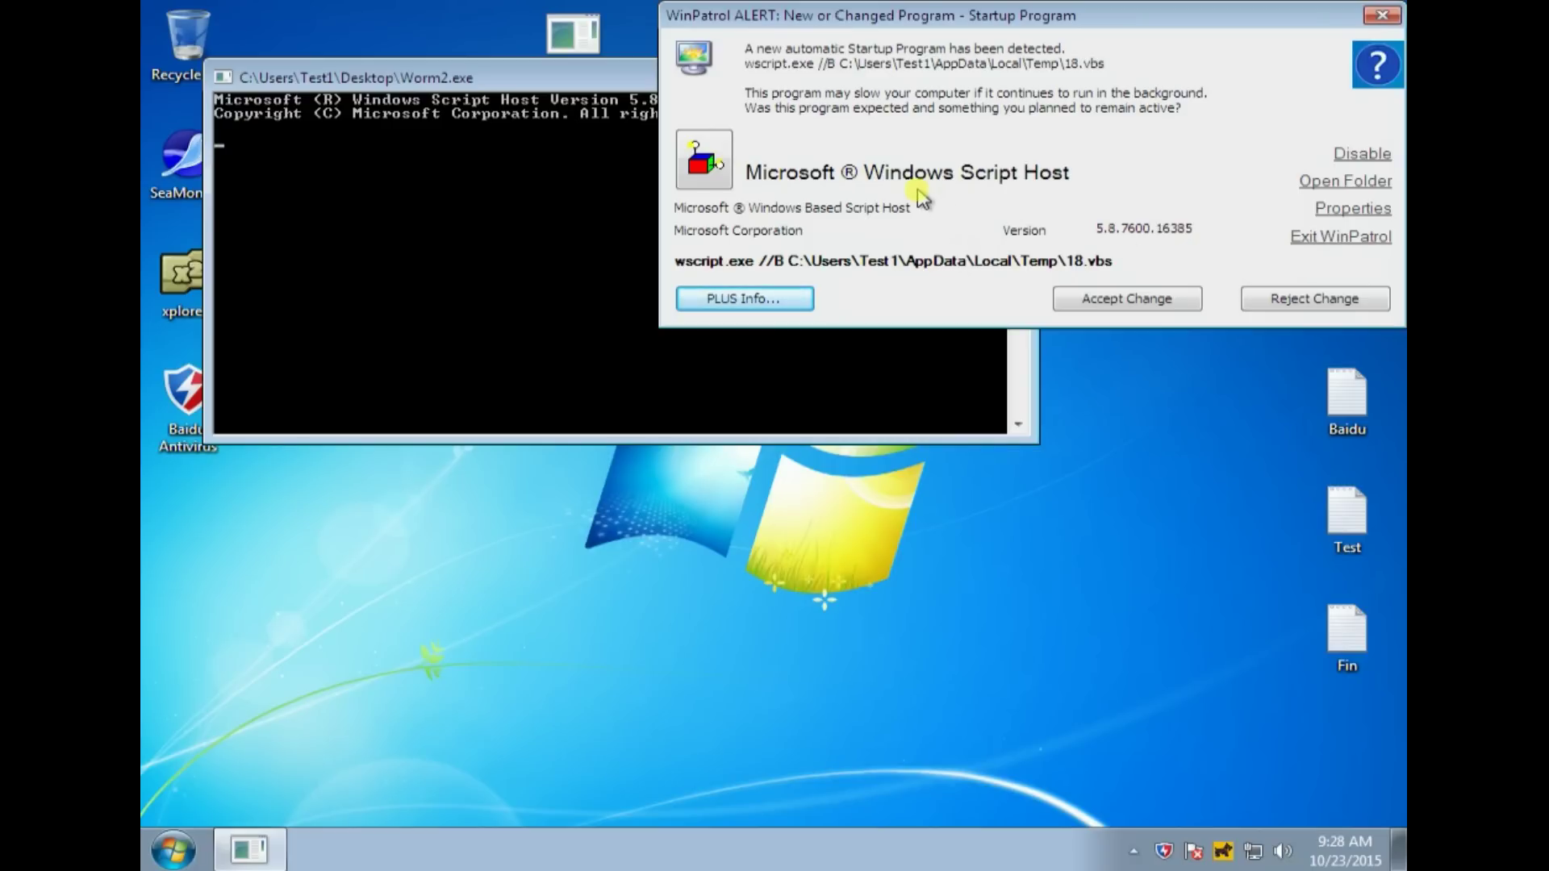
pyautogui.click(1112, 305)
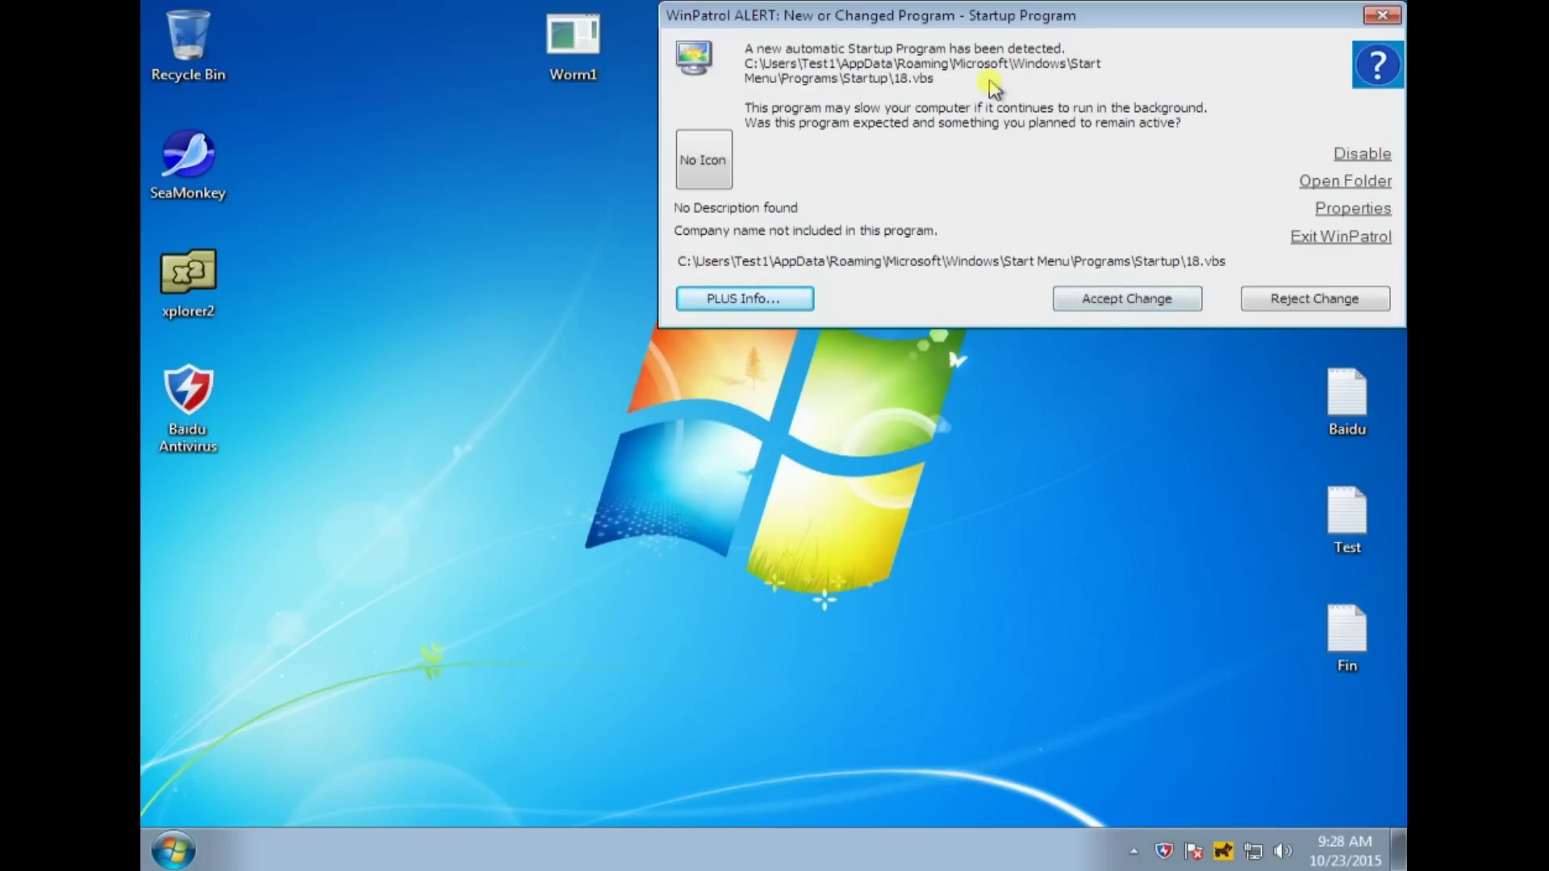
pyautogui.click(1122, 308)
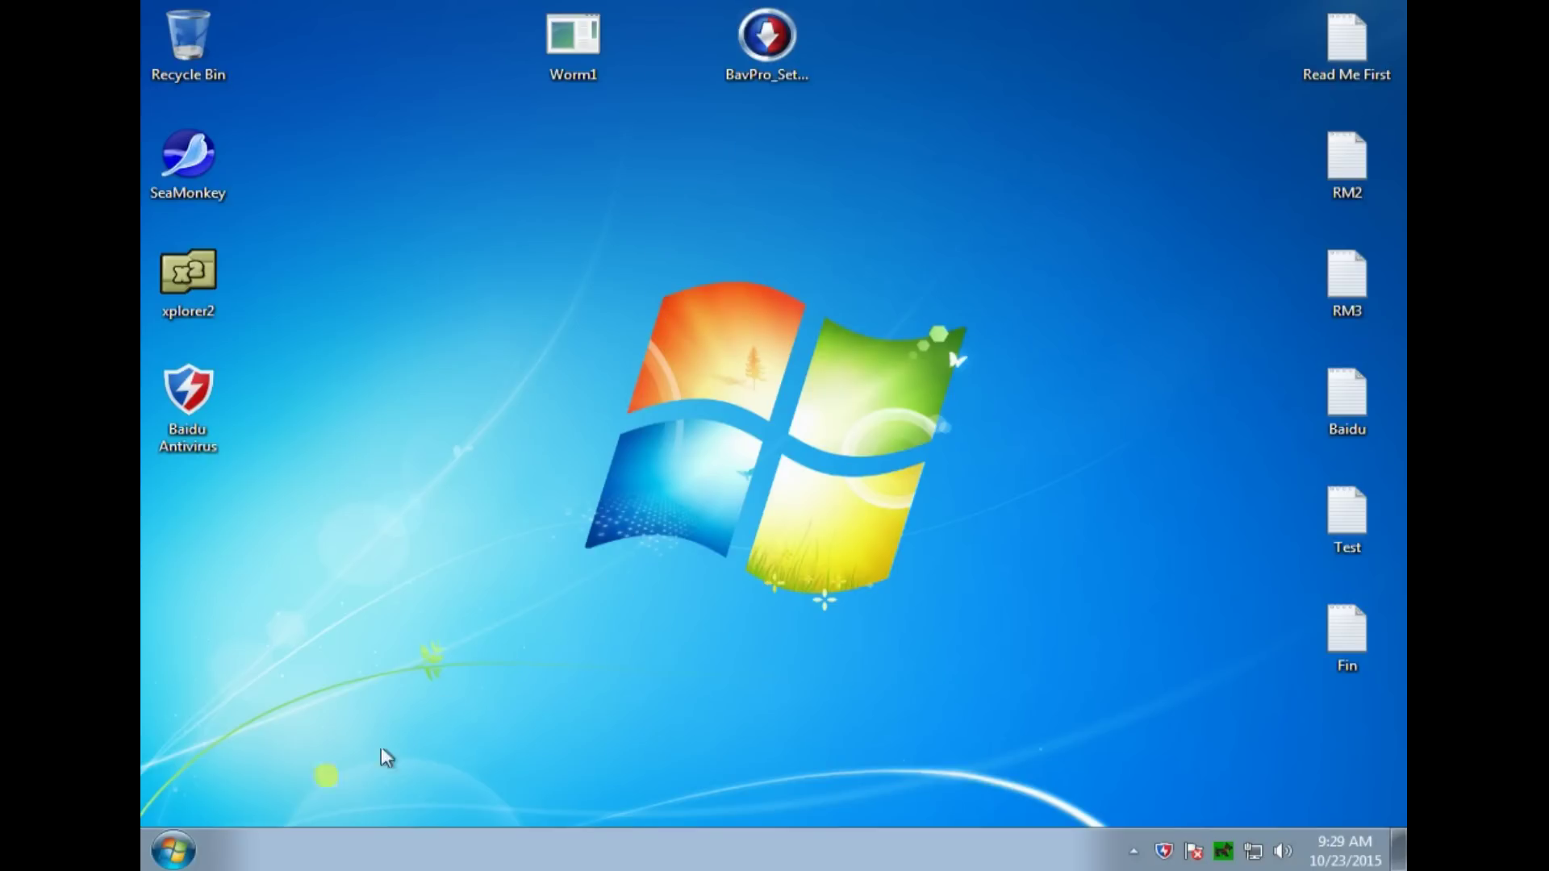
# Step: Restart Windows with the worms' startup entries allowed
pyautogui.click(176, 852)
pyautogui.moveTo(571, 790)
pyautogui.click(623, 767)
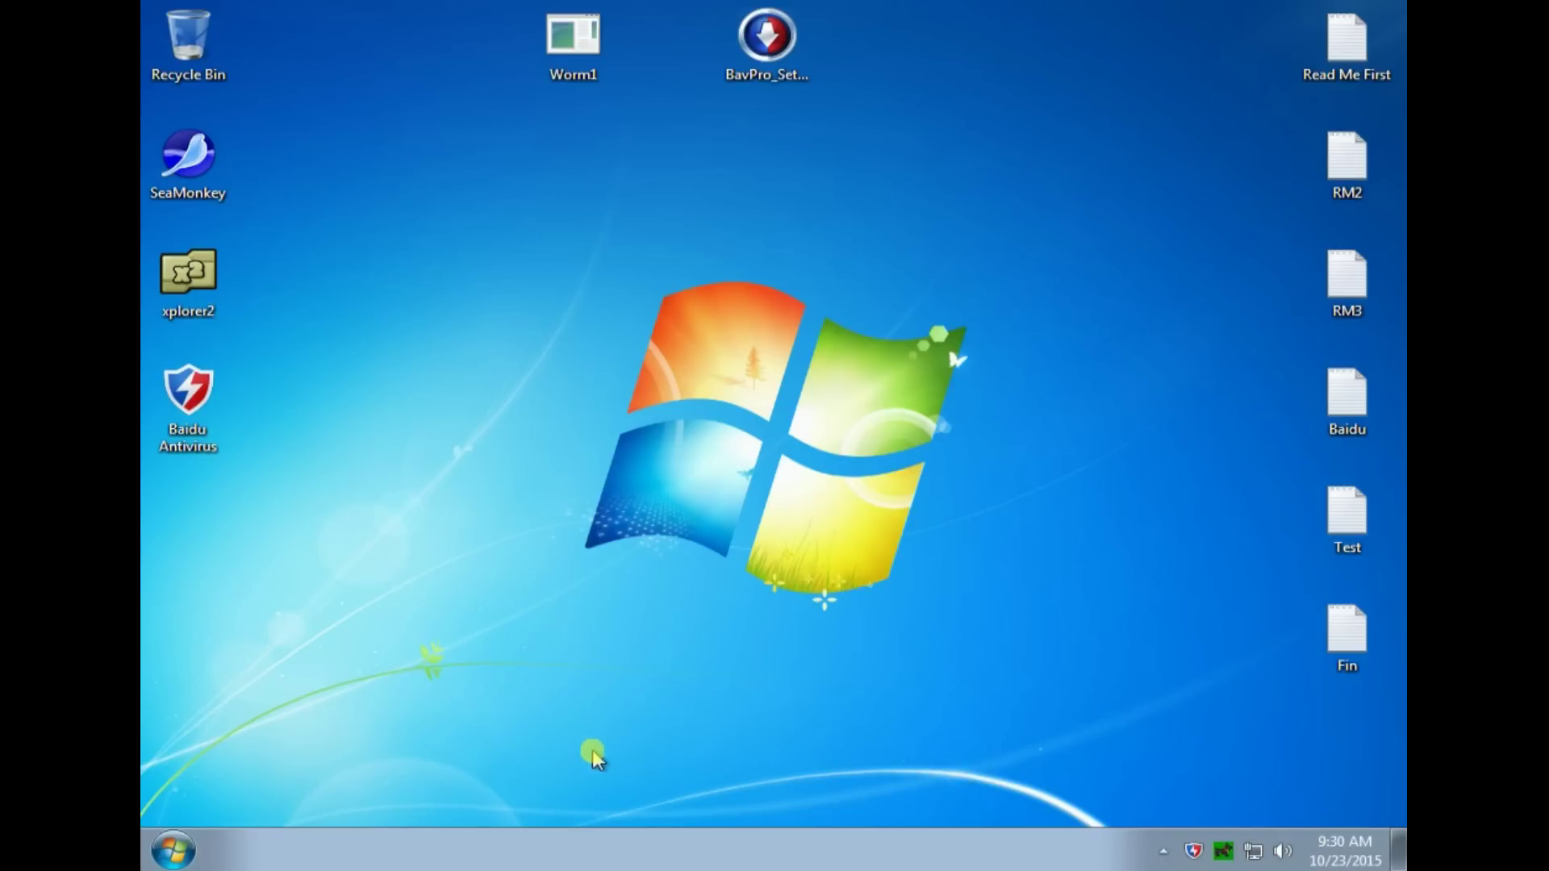
# Step: Check the running processes in Task Manager for wscript.exe, open the Test note, and close Task Manager
pyautogui.rightClick(678, 852)
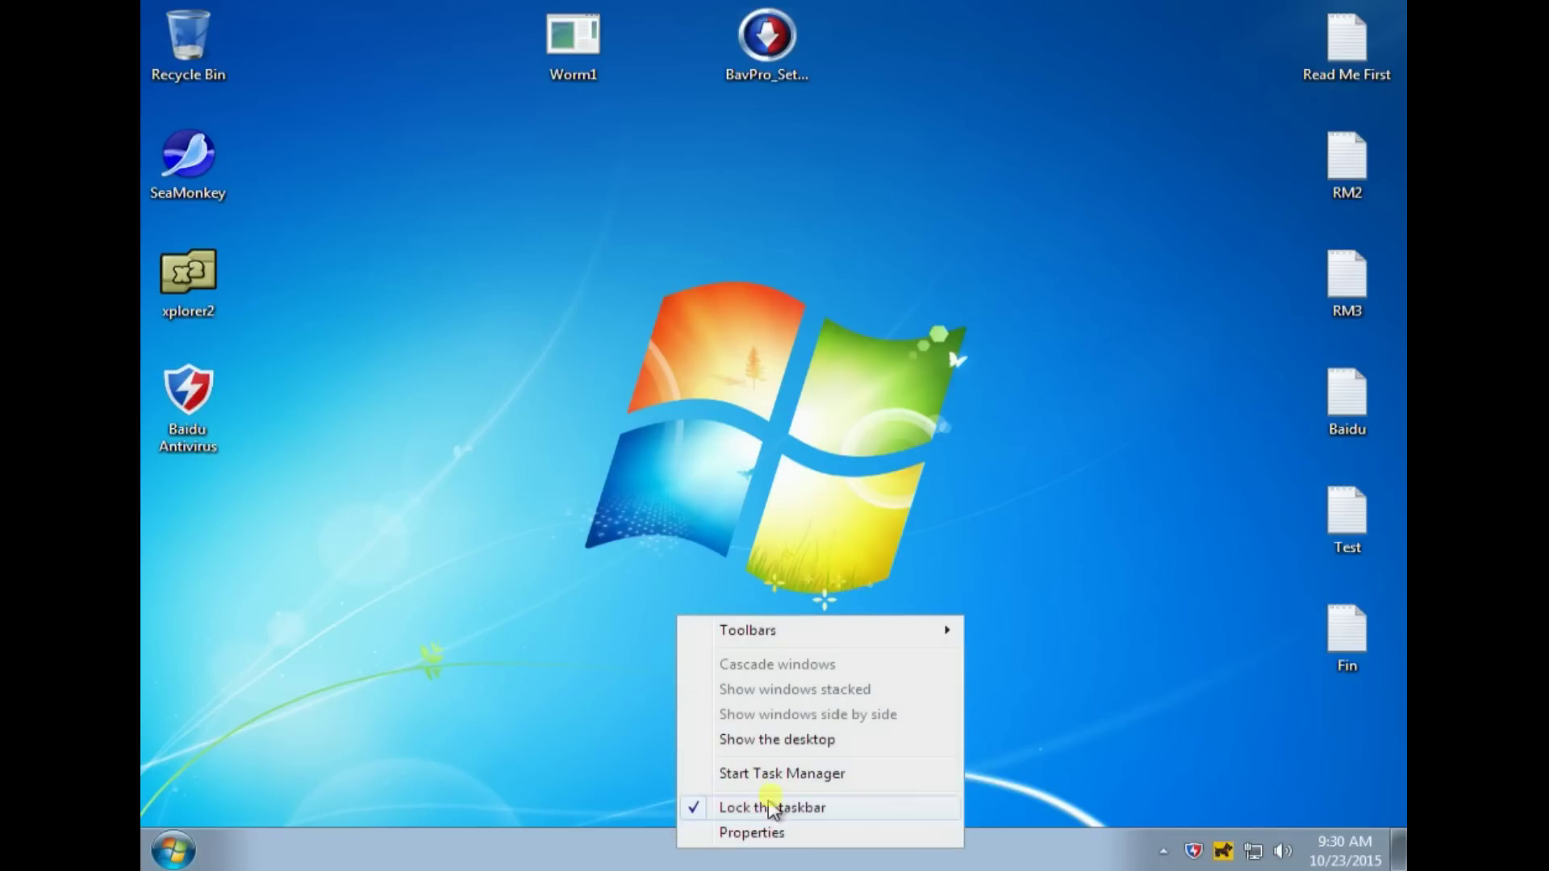
pyautogui.click(774, 773)
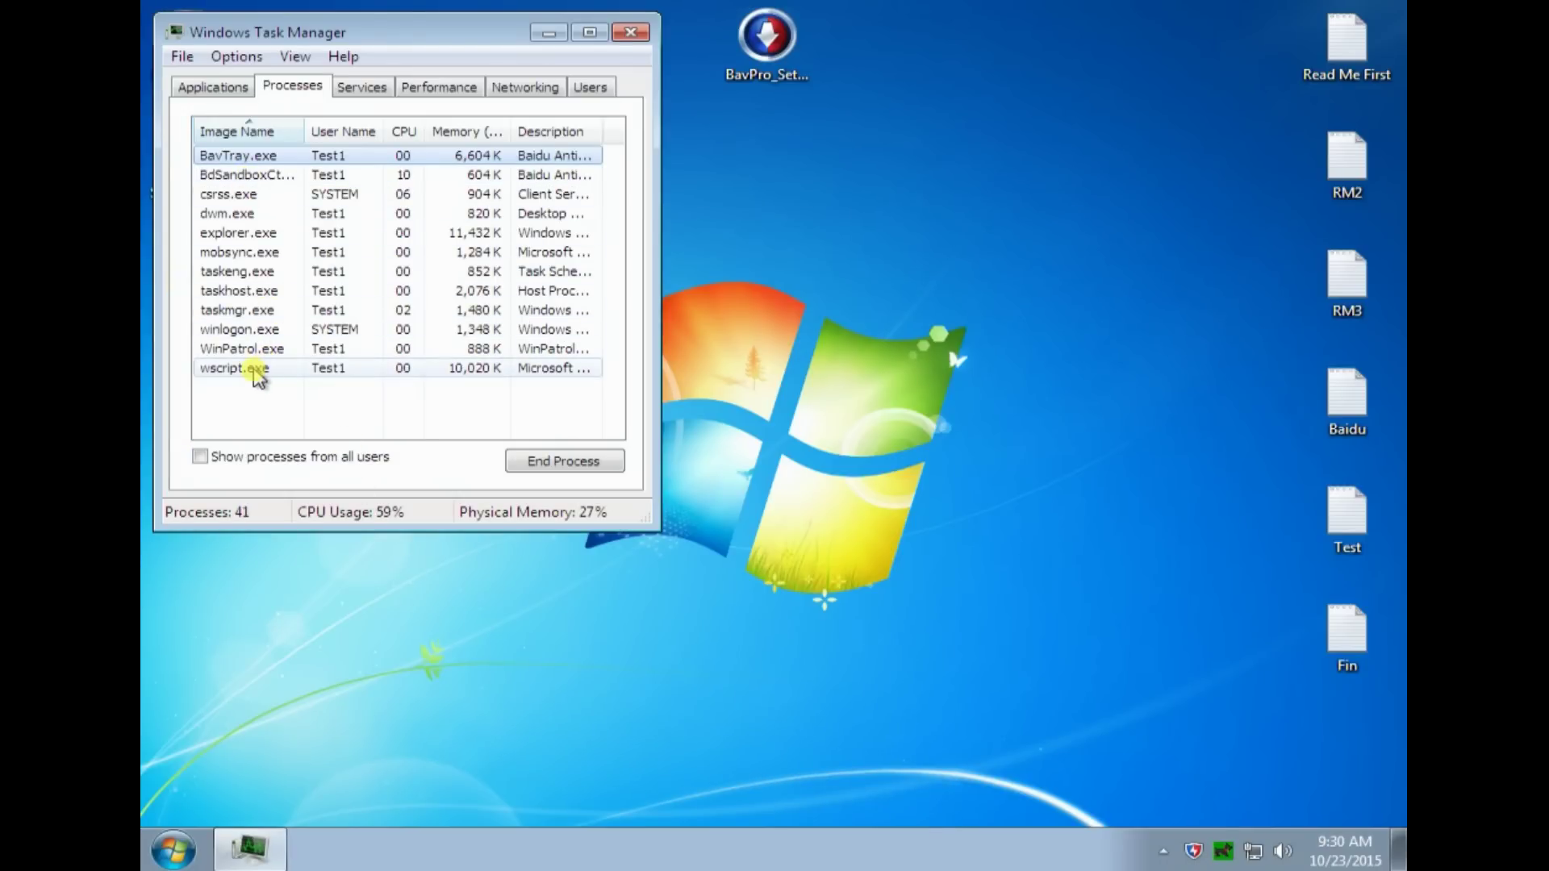
pyautogui.doubleClick(1340, 516)
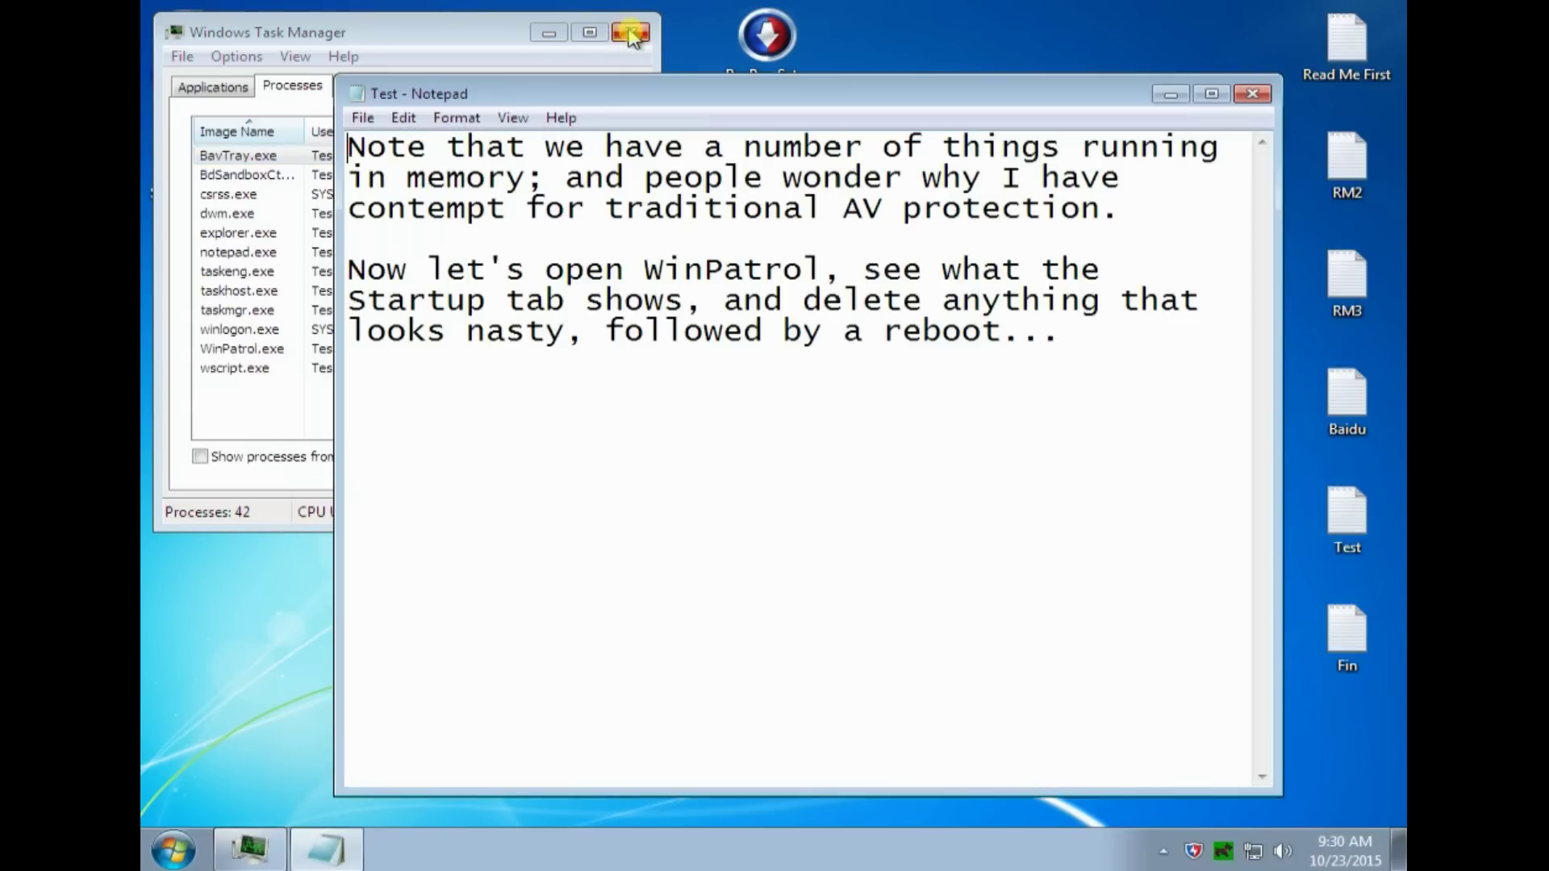
pyautogui.click(629, 34)
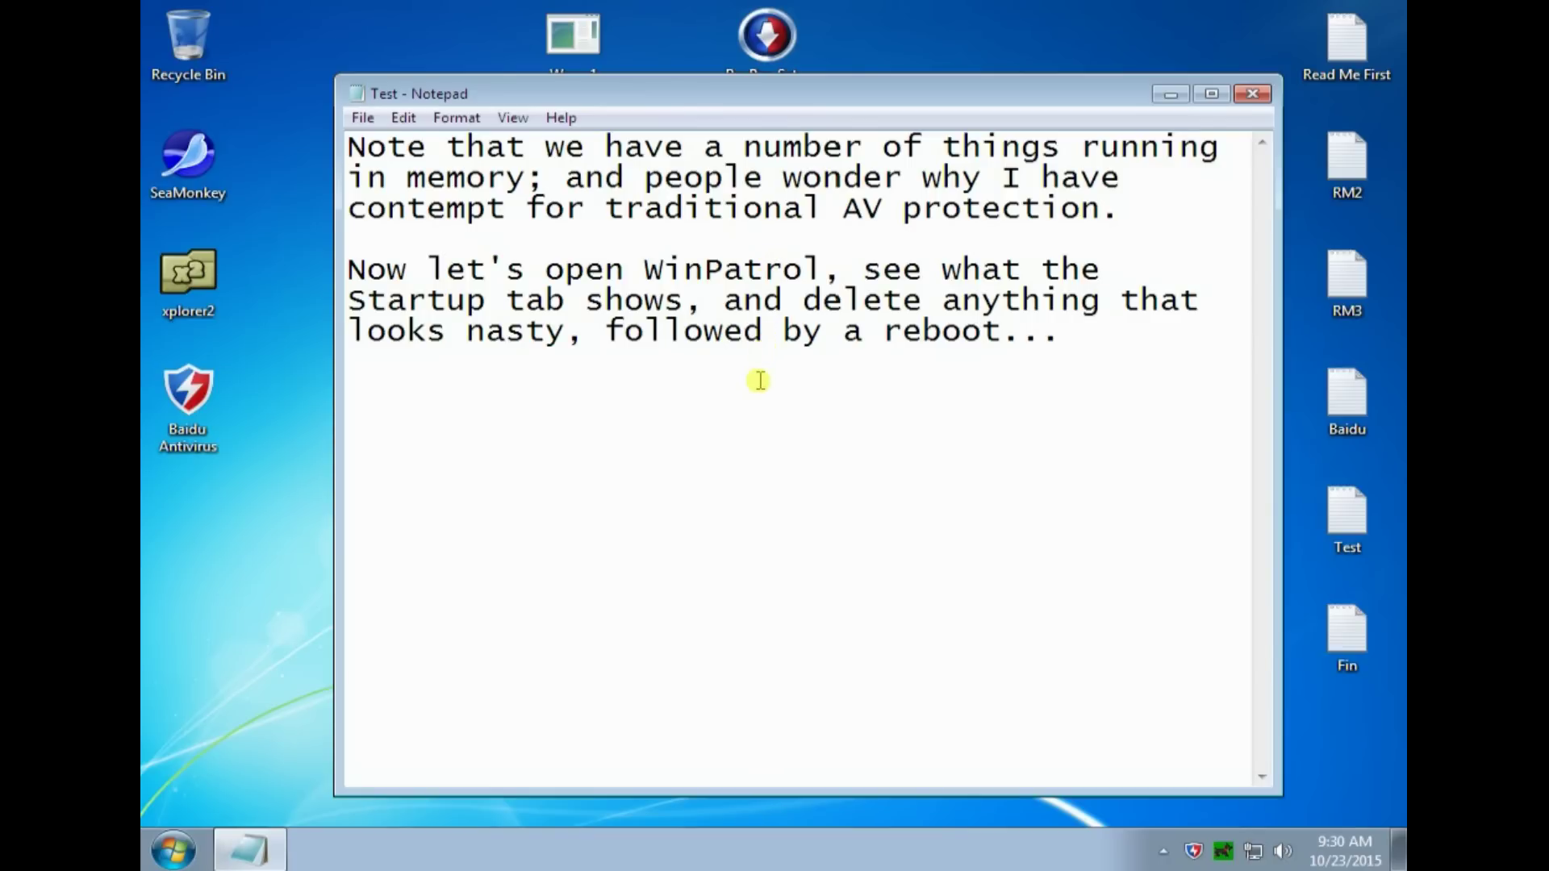
# Step: Remove all three 18.vbs entries from WinPatrol's startup programs, and close WinPatrol and the Test note
pyautogui.click(1221, 852)
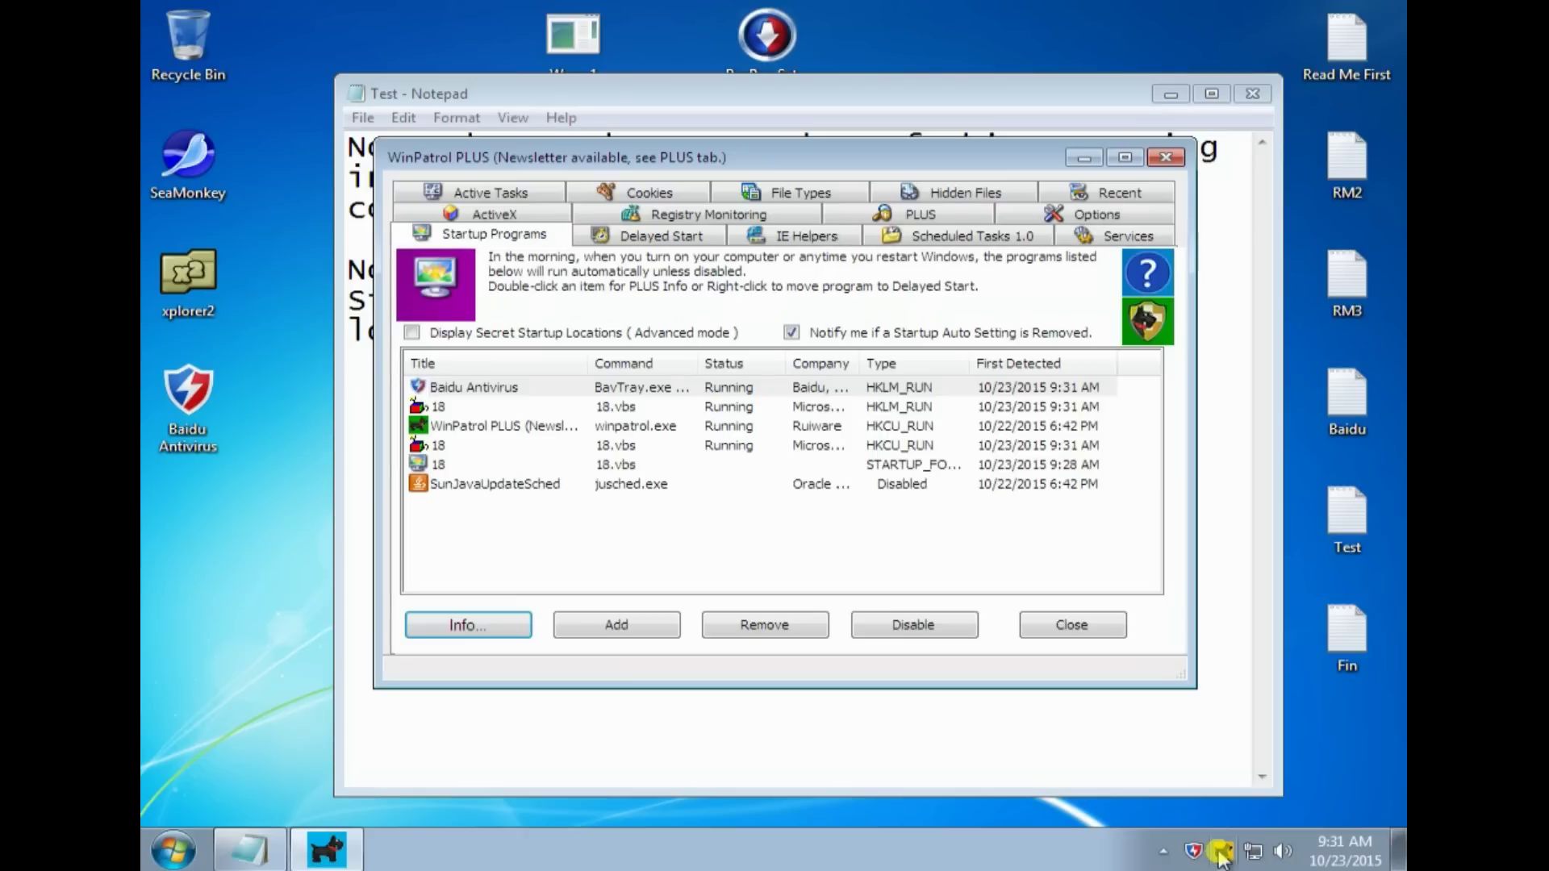
pyautogui.click(450, 406)
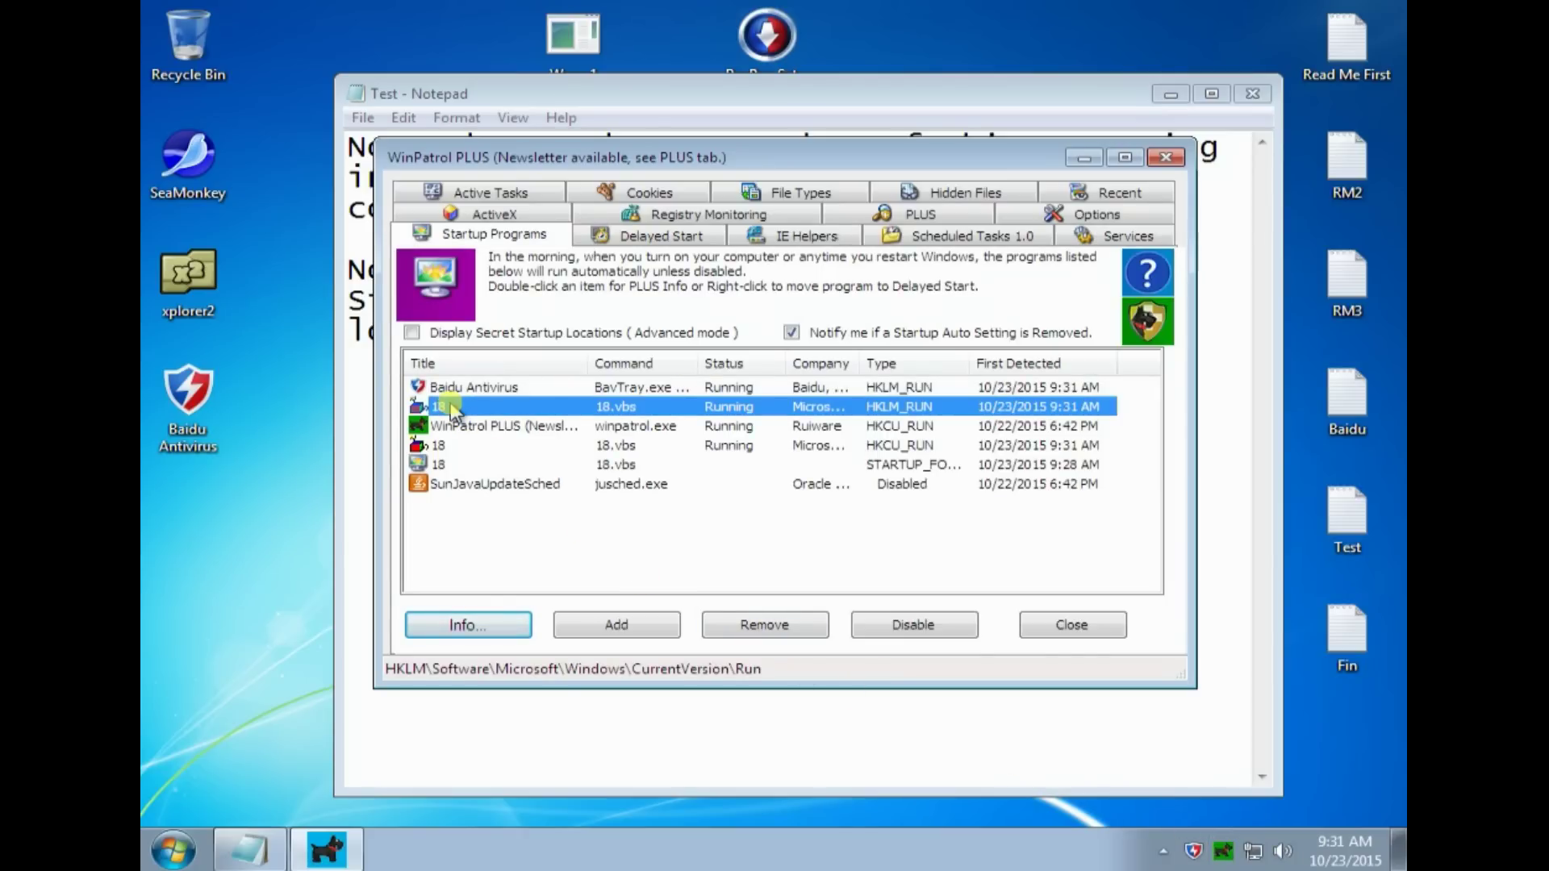
pyautogui.keyDown('ctrl'); pyautogui.click(449, 447); pyautogui.keyUp('ctrl')
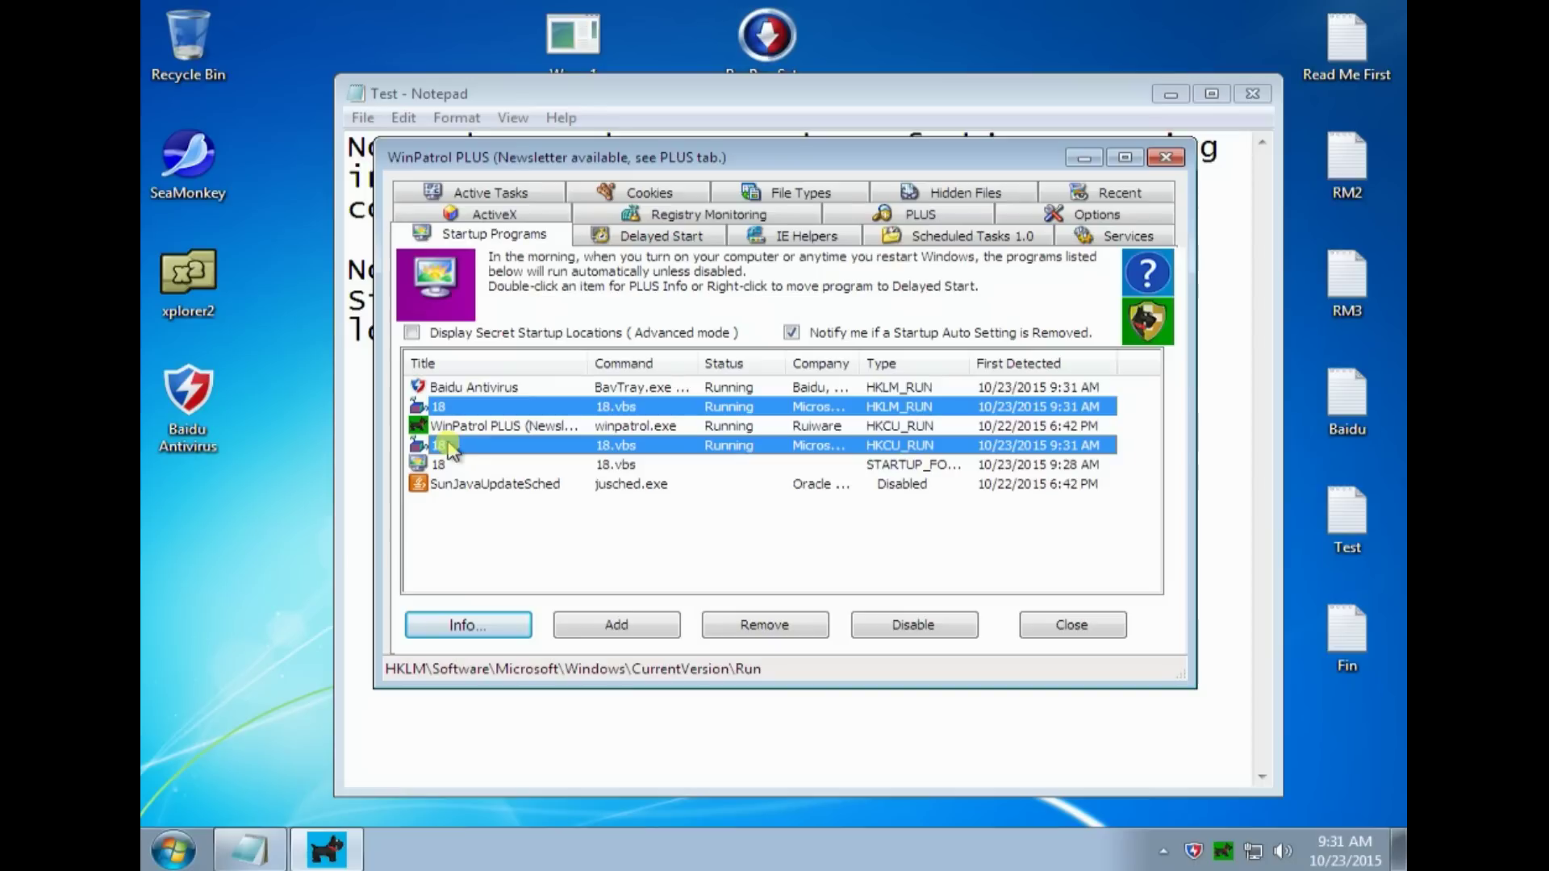
pyautogui.keyDown('ctrl'); pyautogui.click(447, 466); pyautogui.keyUp('ctrl')
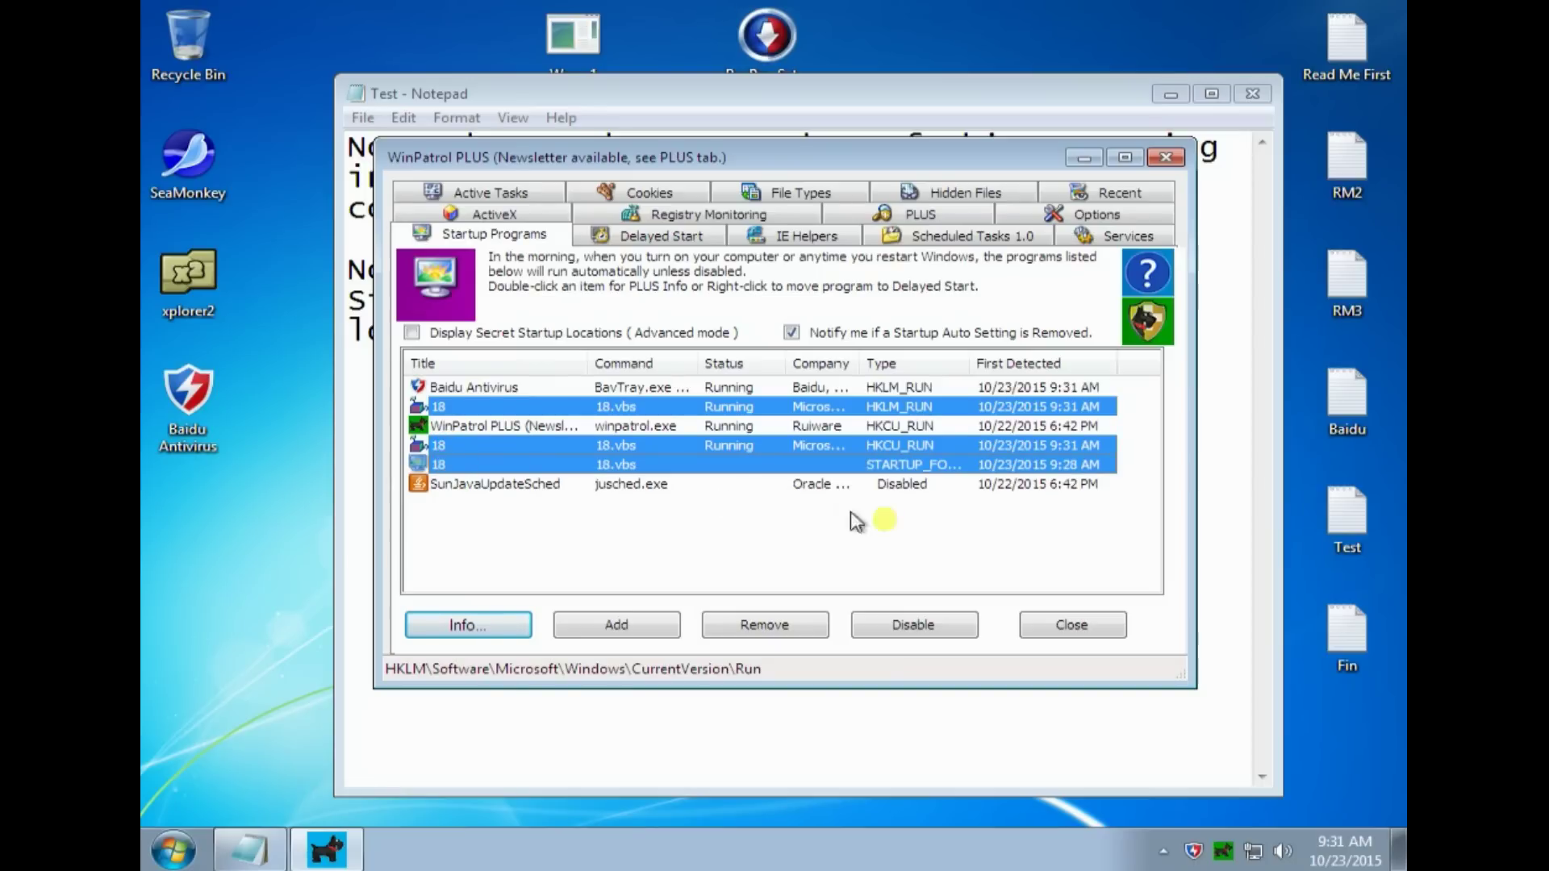
pyautogui.click(764, 628)
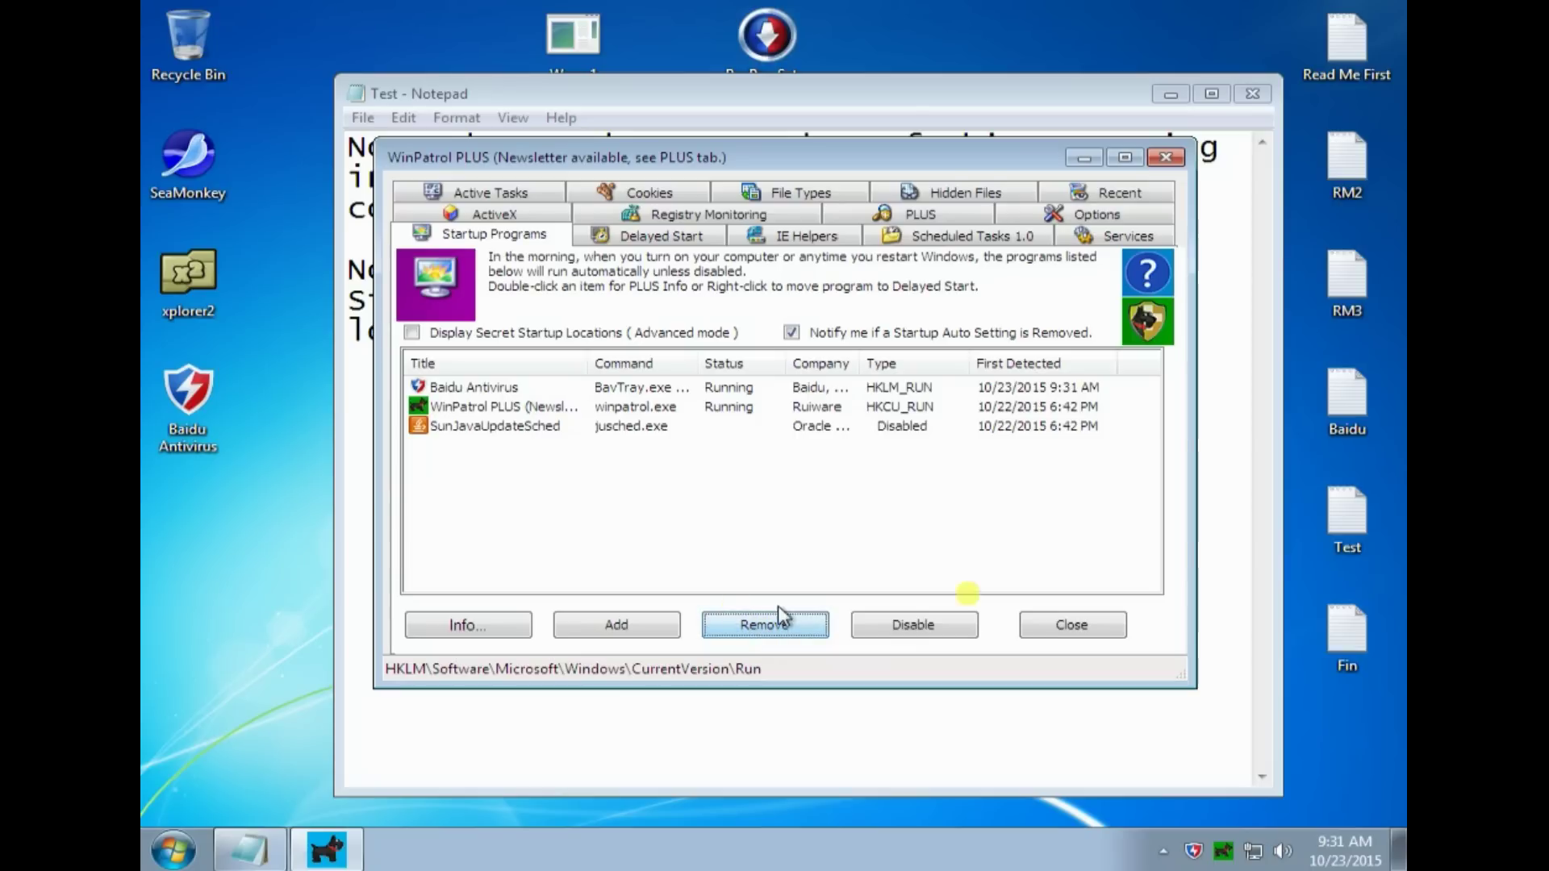
pyautogui.click(1073, 625)
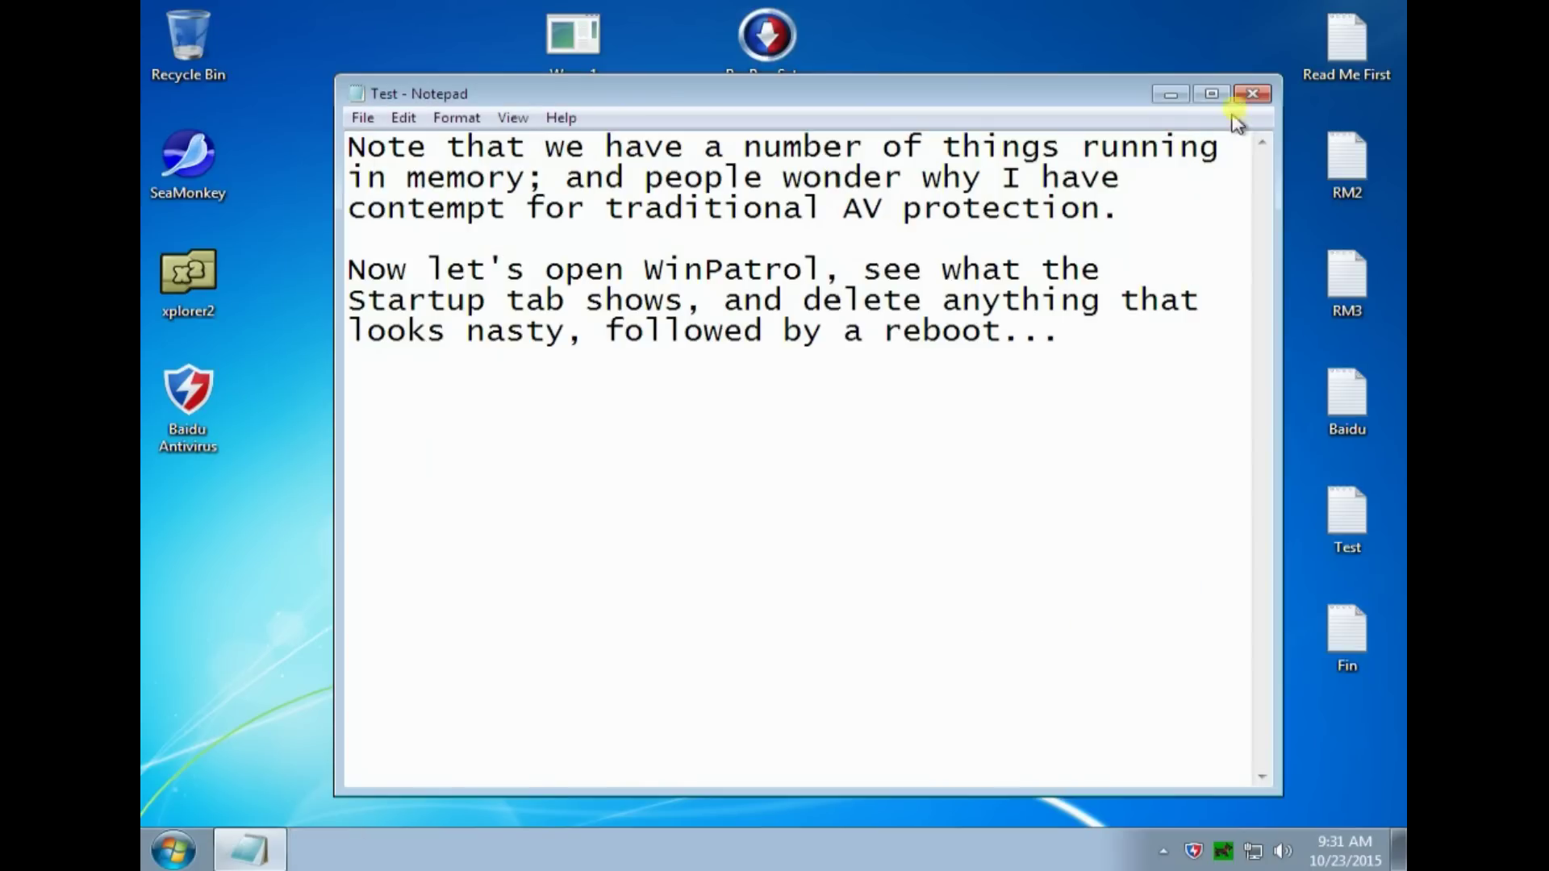
pyautogui.click(1251, 96)
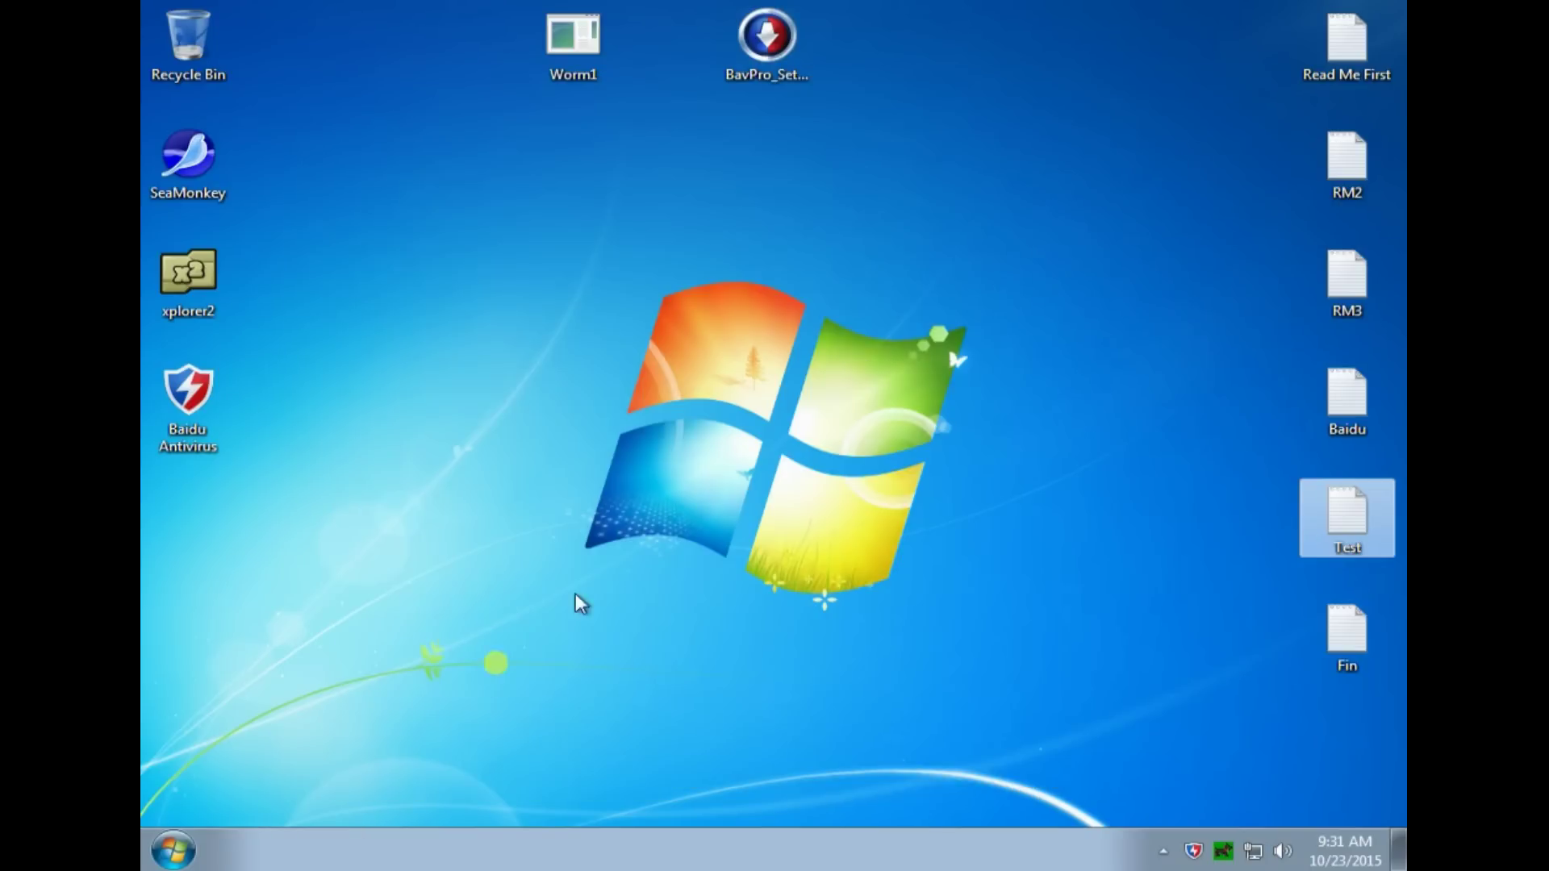
# Step: Restart Windows after the removal of the 18.vbs startup entries
pyautogui.click(174, 849)
pyautogui.moveTo(572, 793)
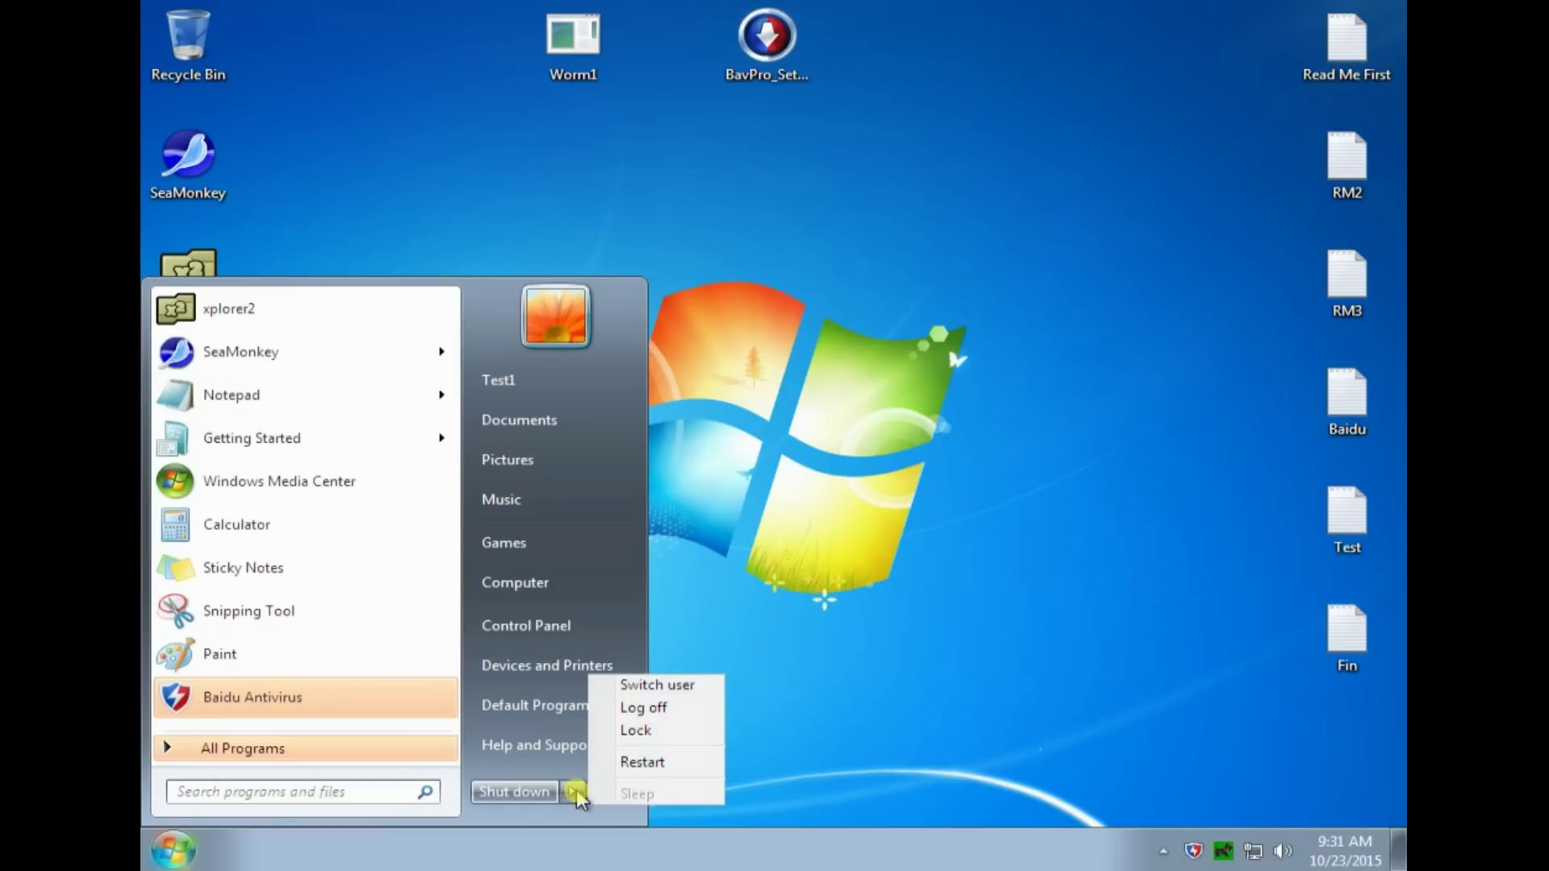
pyautogui.click(637, 762)
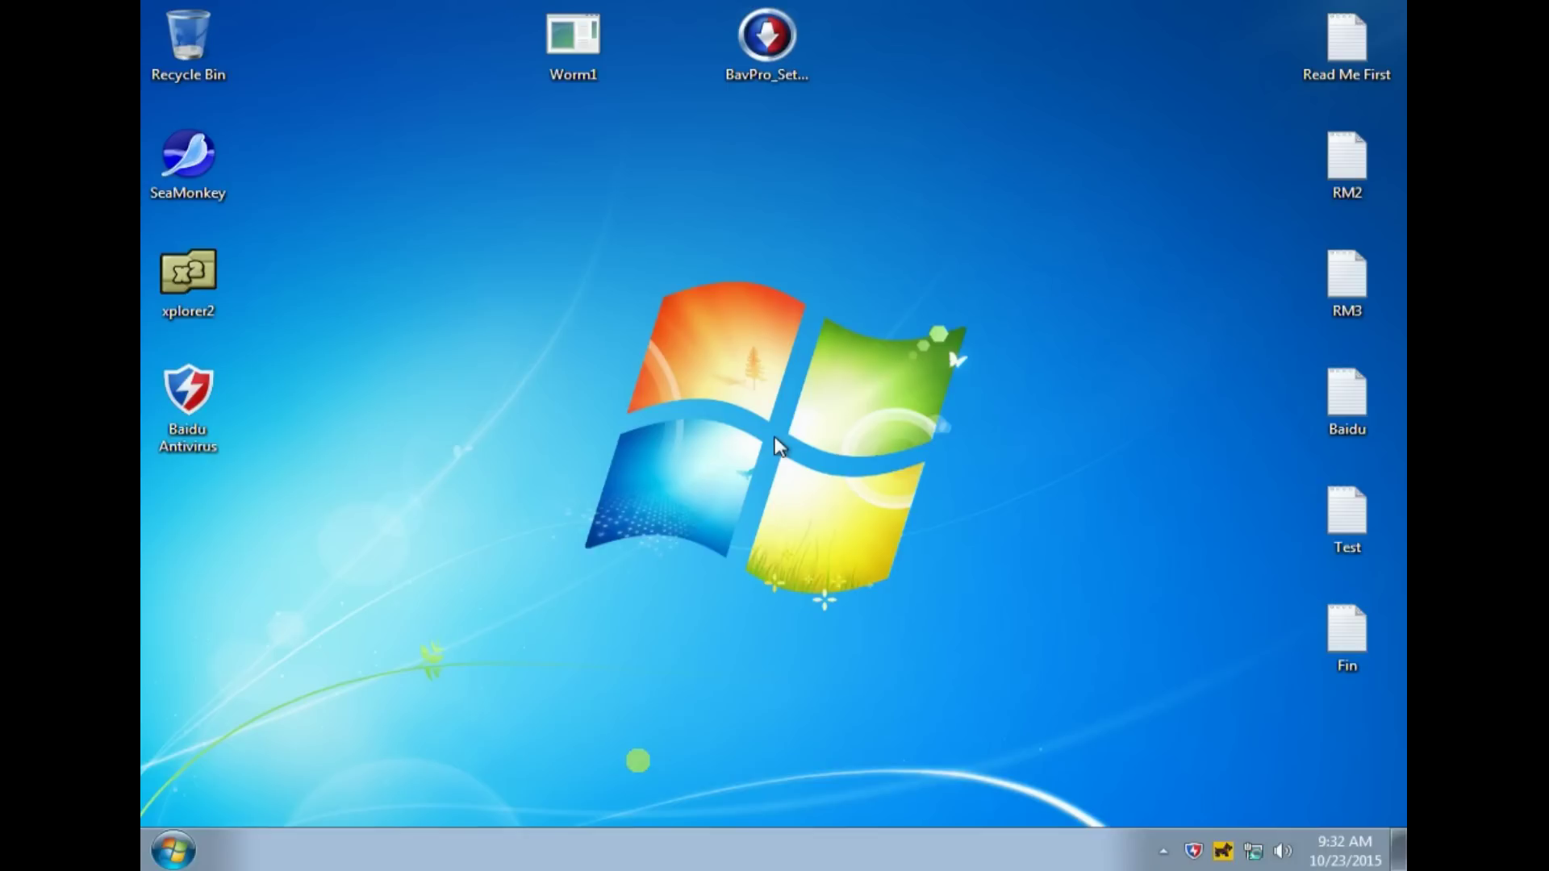
# Step: Review the running processes in Task Manager and the startup programs in WinPatrol for worm remnants, closing both windows
pyautogui.rightClick(696, 851)
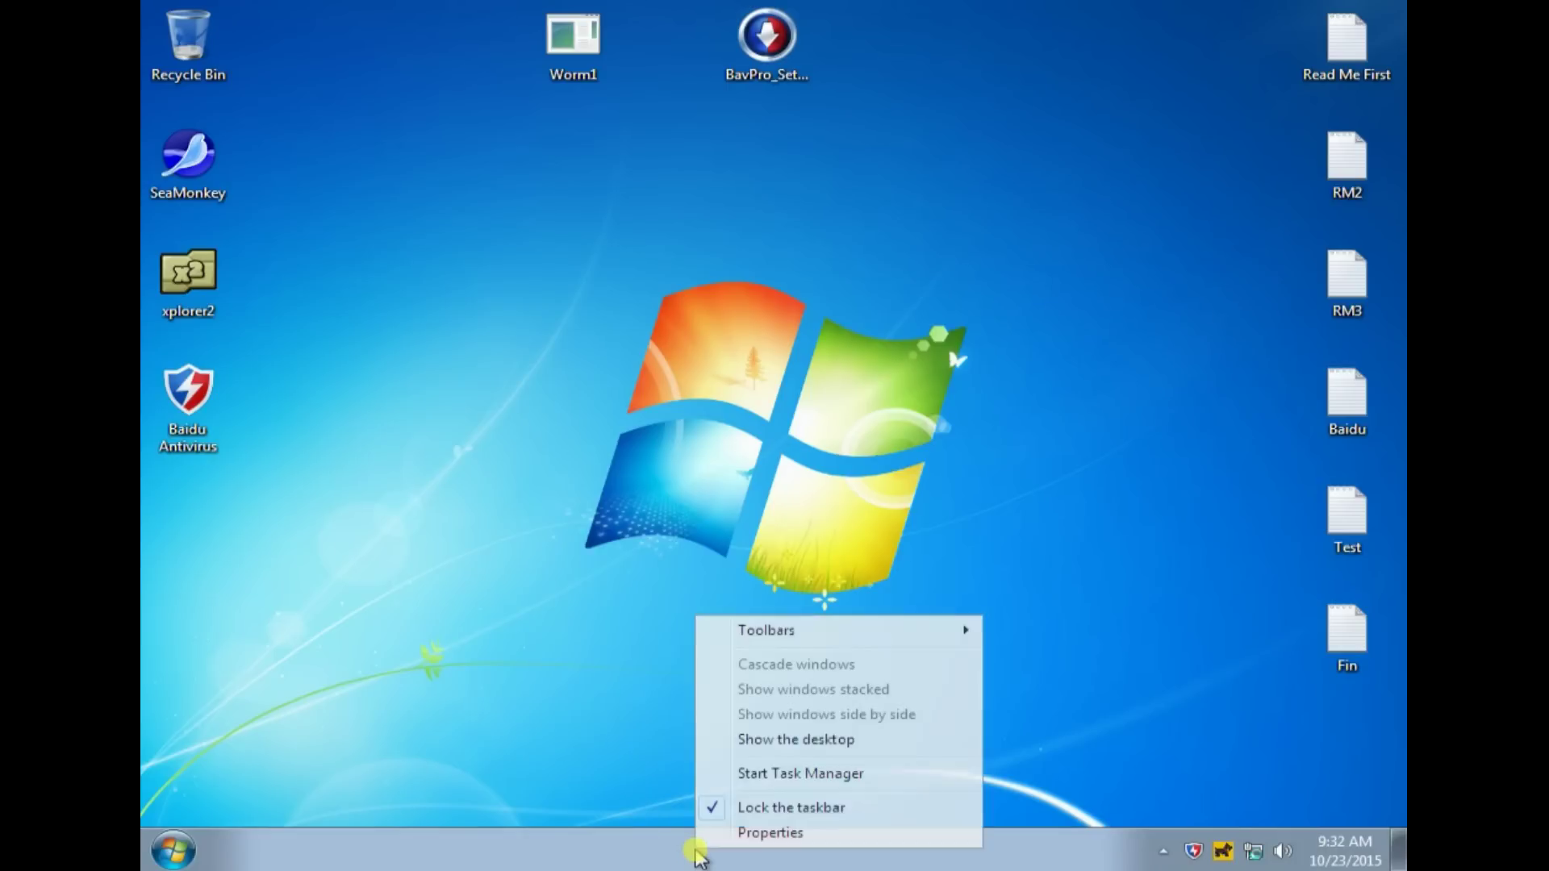
pyautogui.click(772, 775)
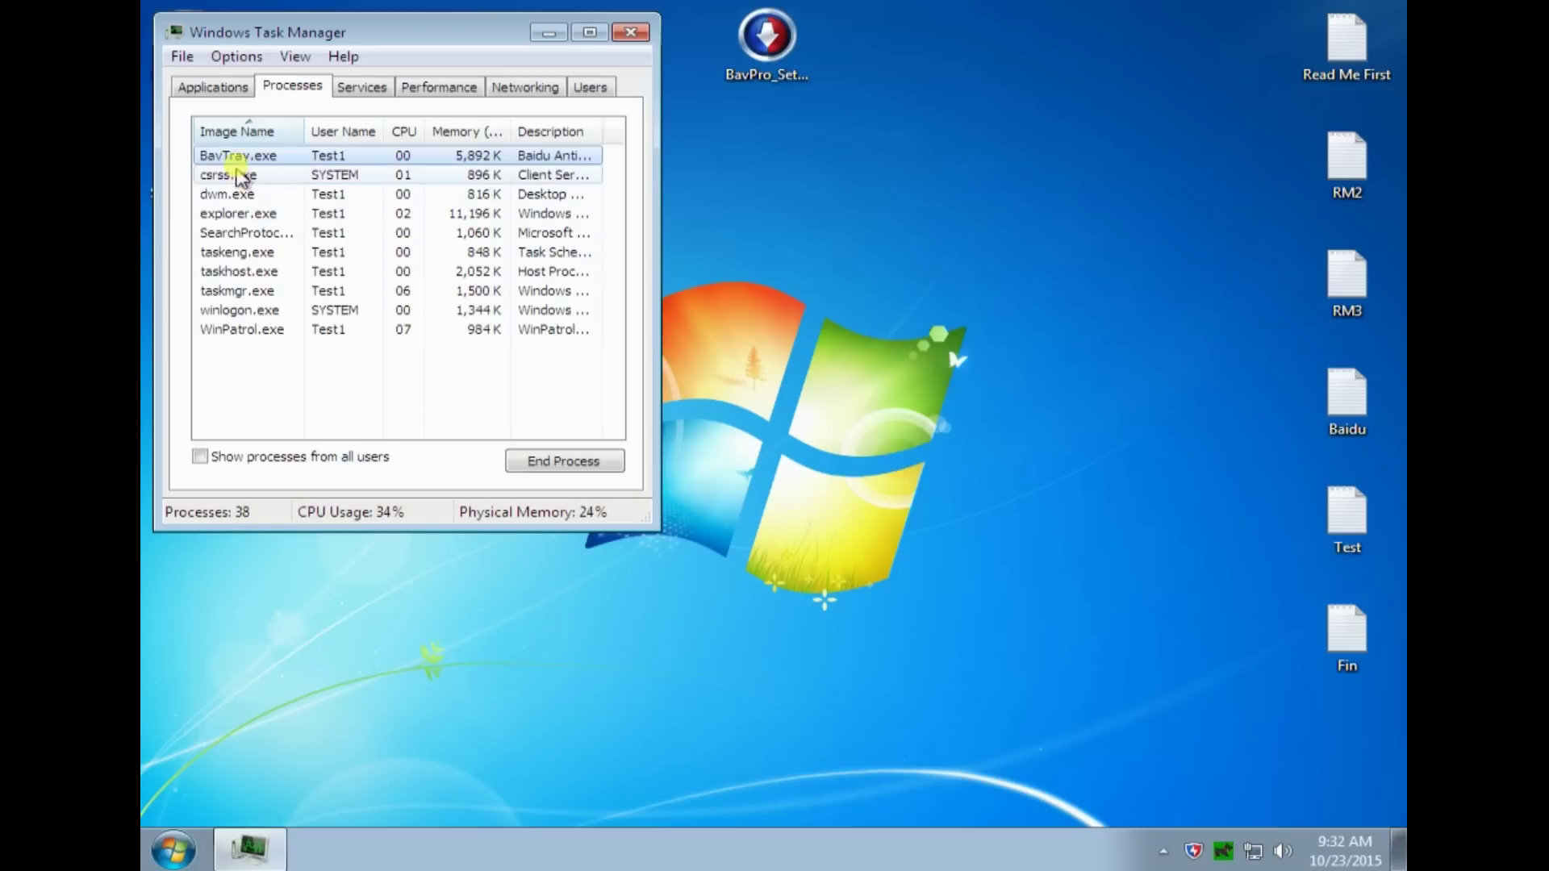
pyautogui.click(241, 162)
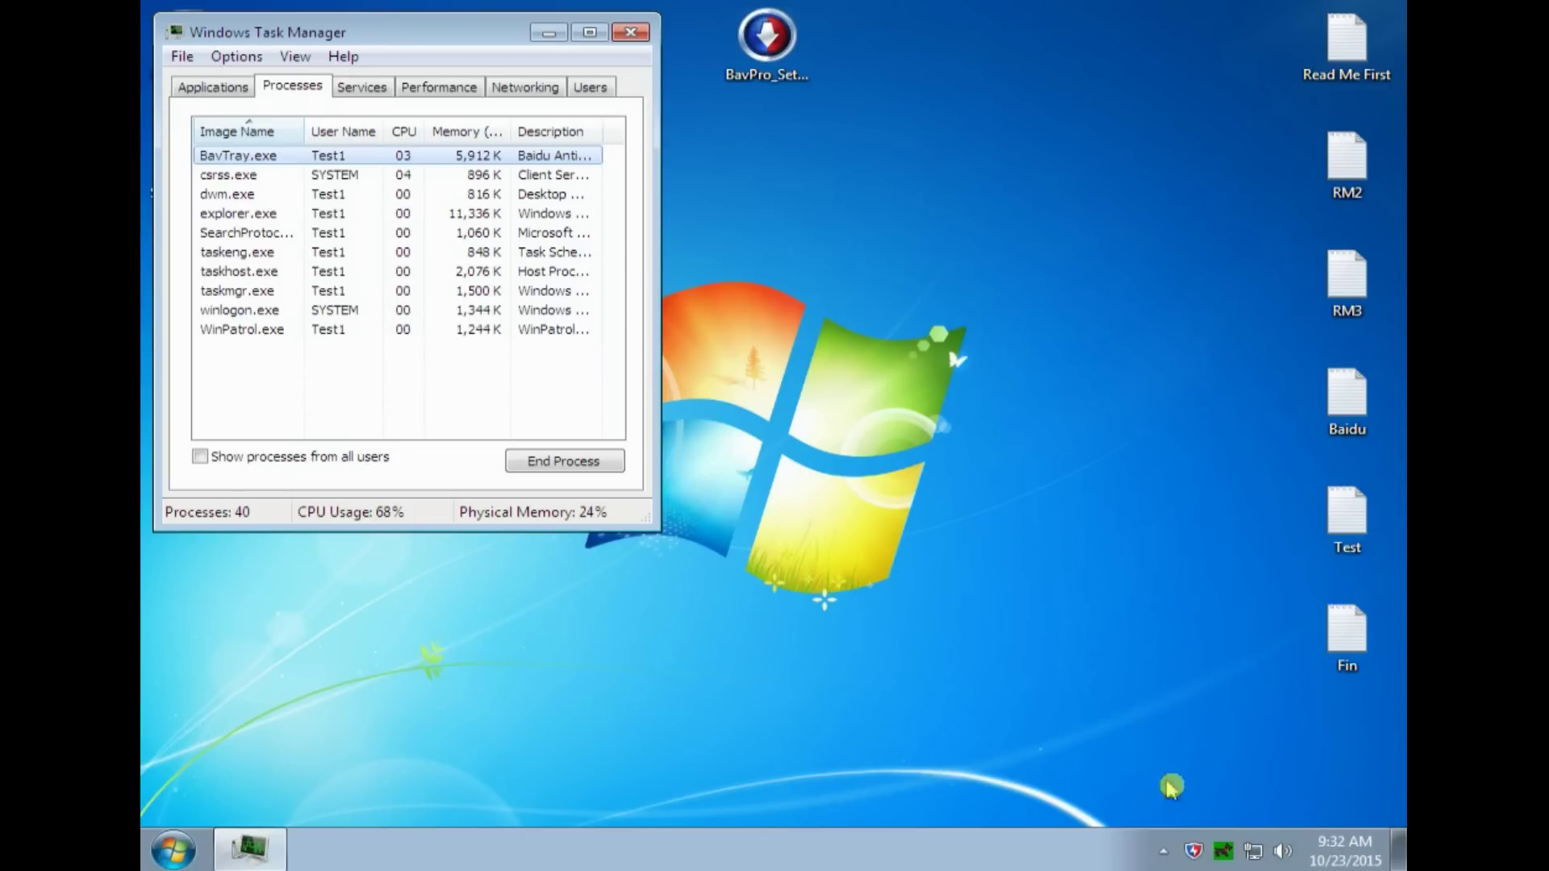
pyautogui.click(1224, 855)
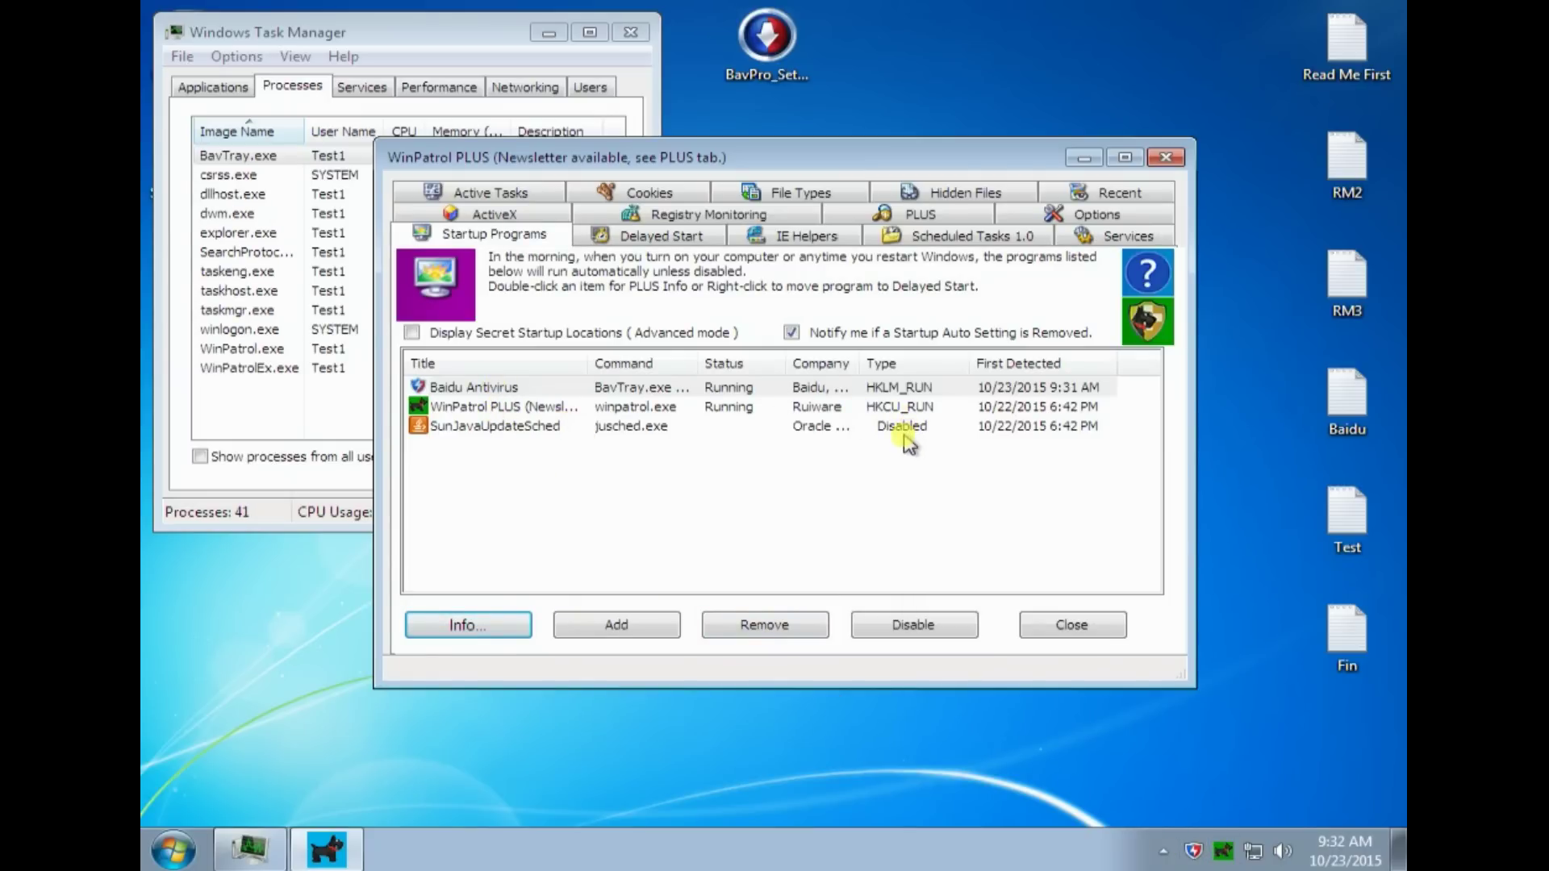
pyautogui.click(1055, 625)
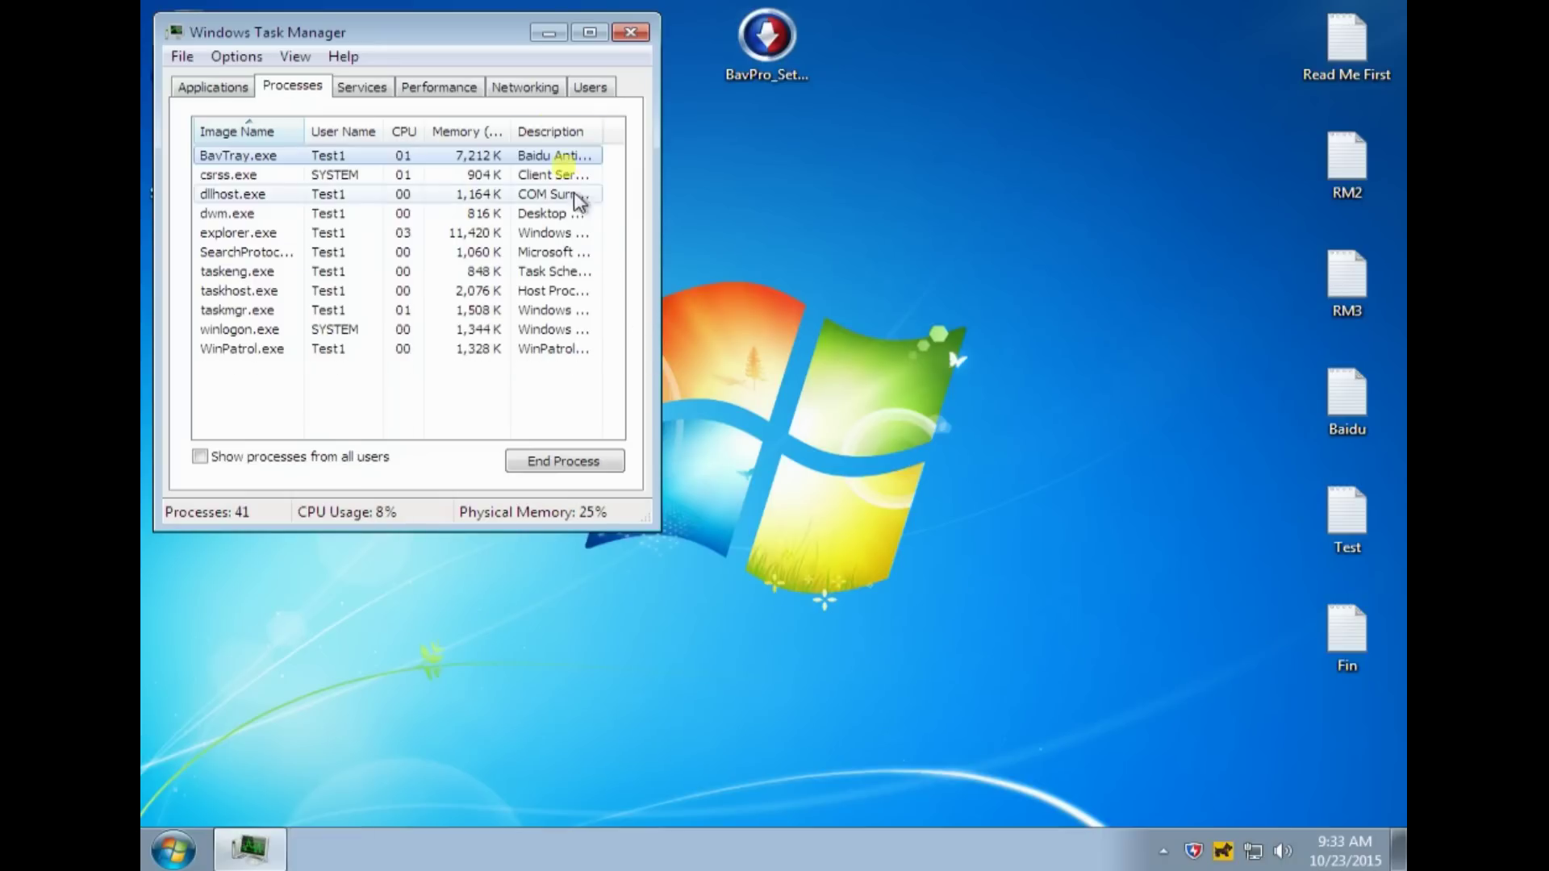
pyautogui.click(630, 33)
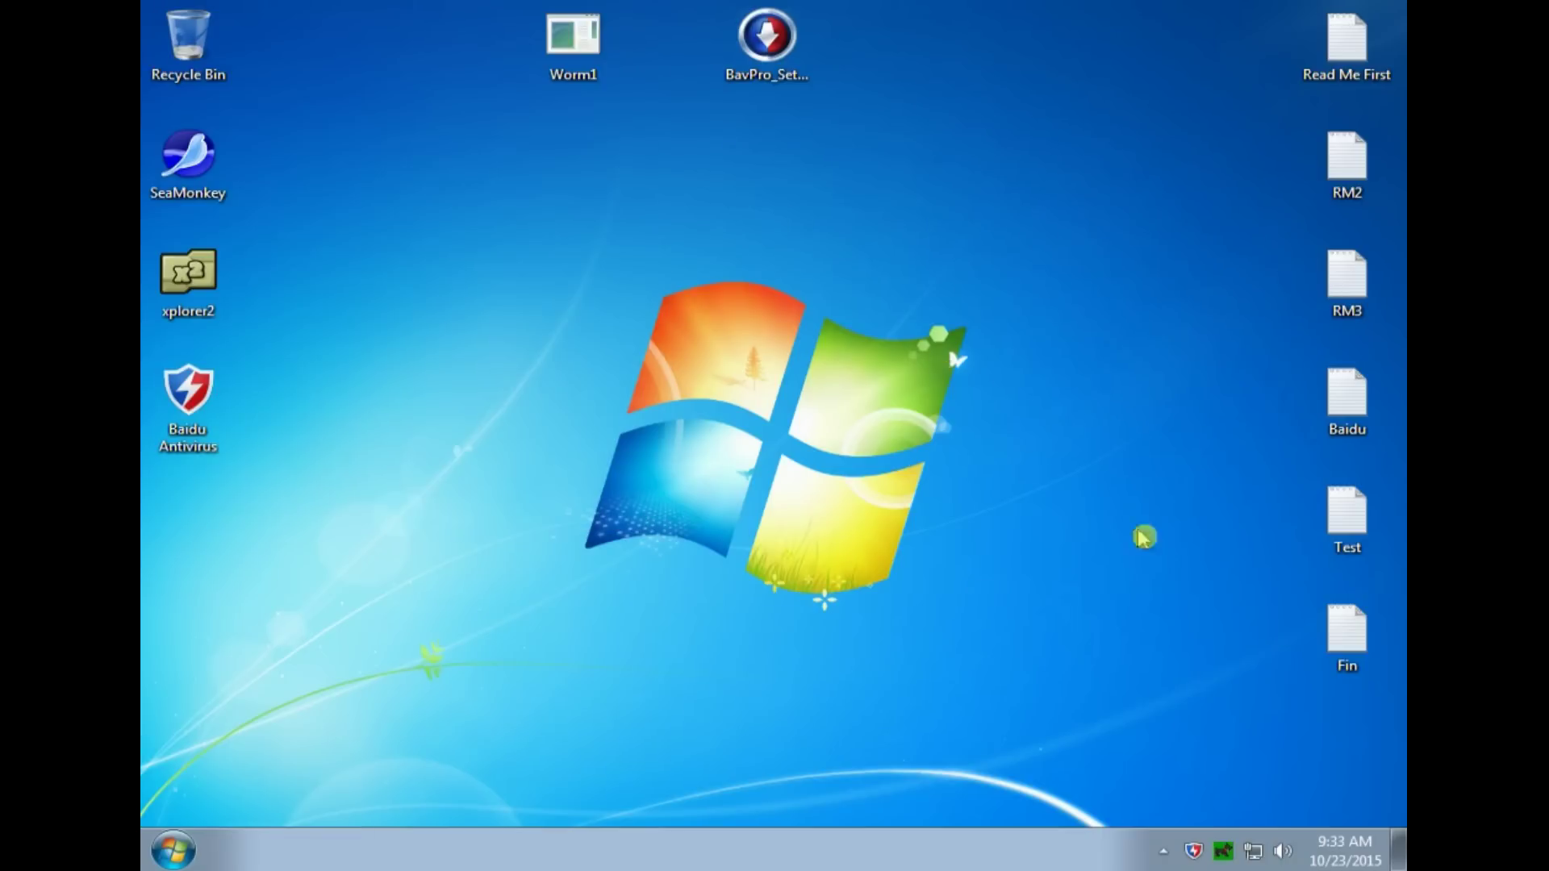
# Step: Read the closing summary in the Fin note and shut down the computer
pyautogui.doubleClick(1356, 645)
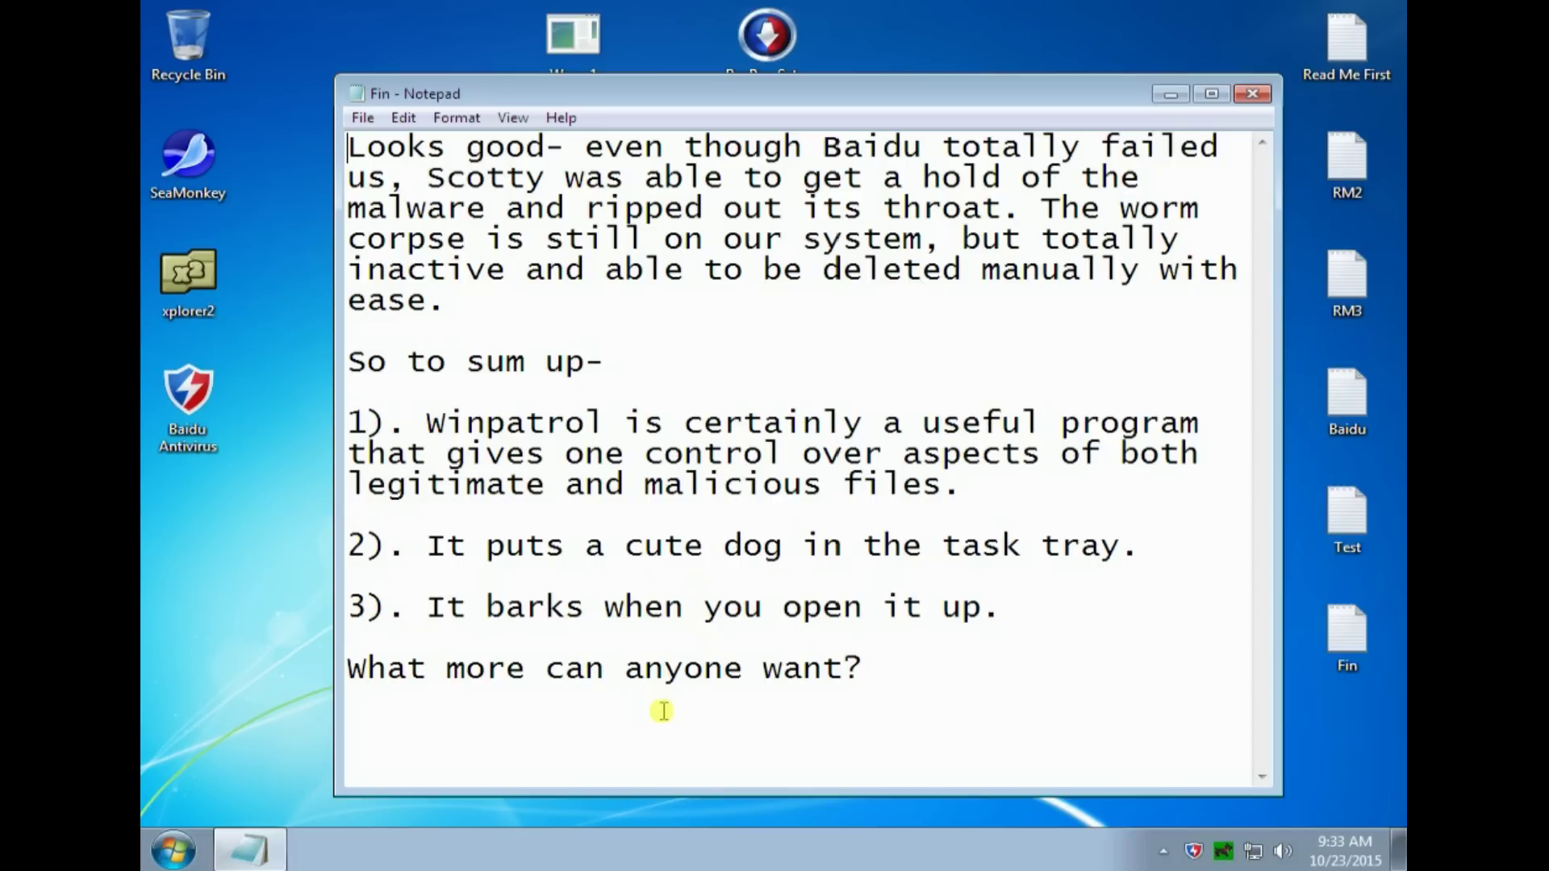
pyautogui.click(173, 850)
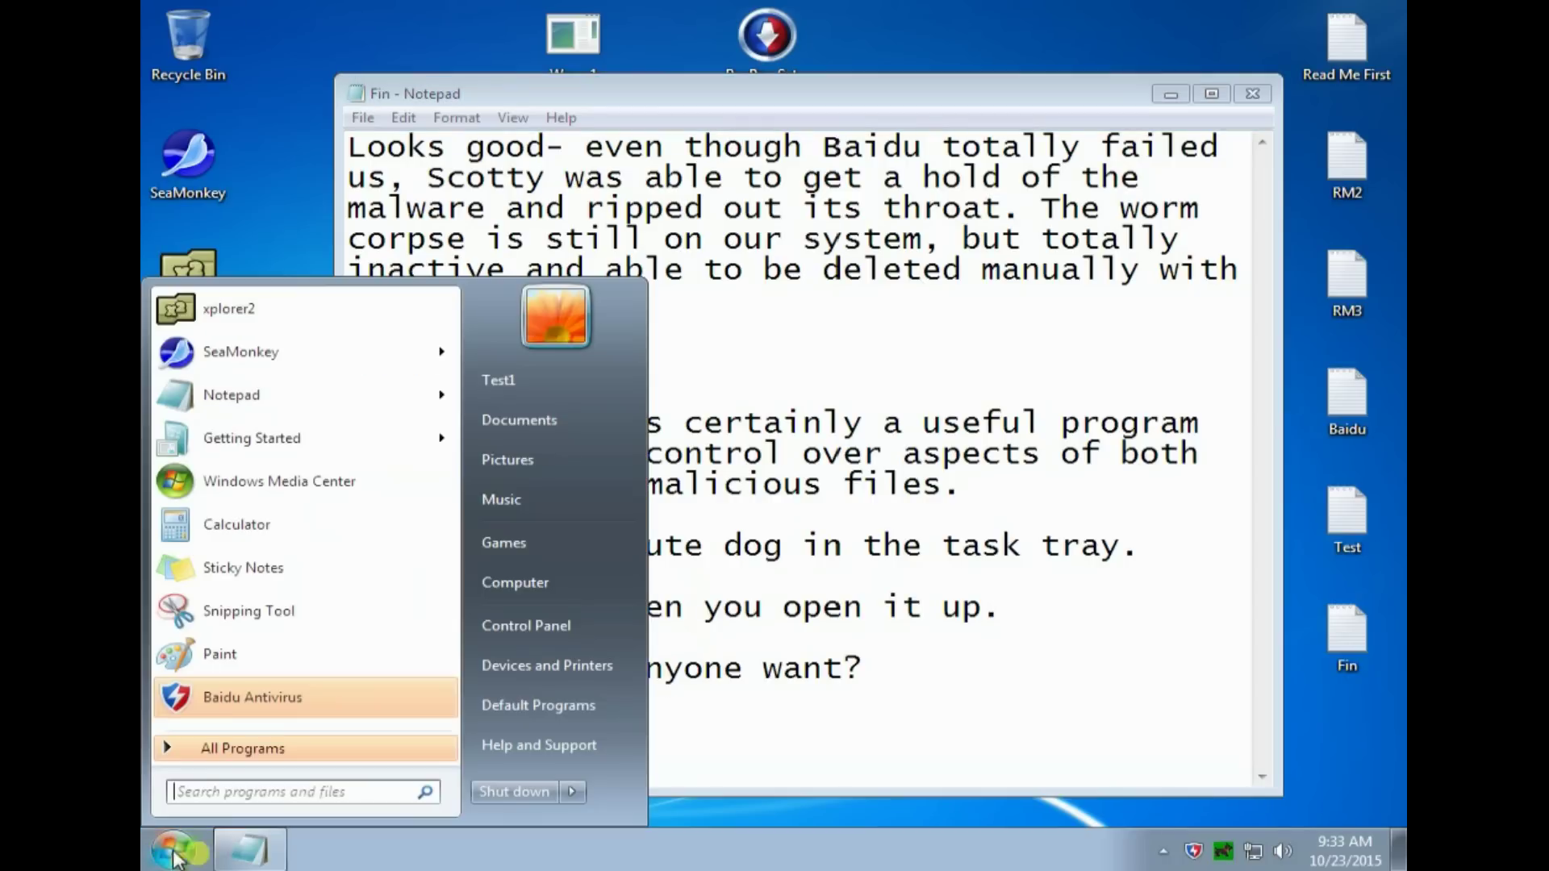
pyautogui.click(514, 790)
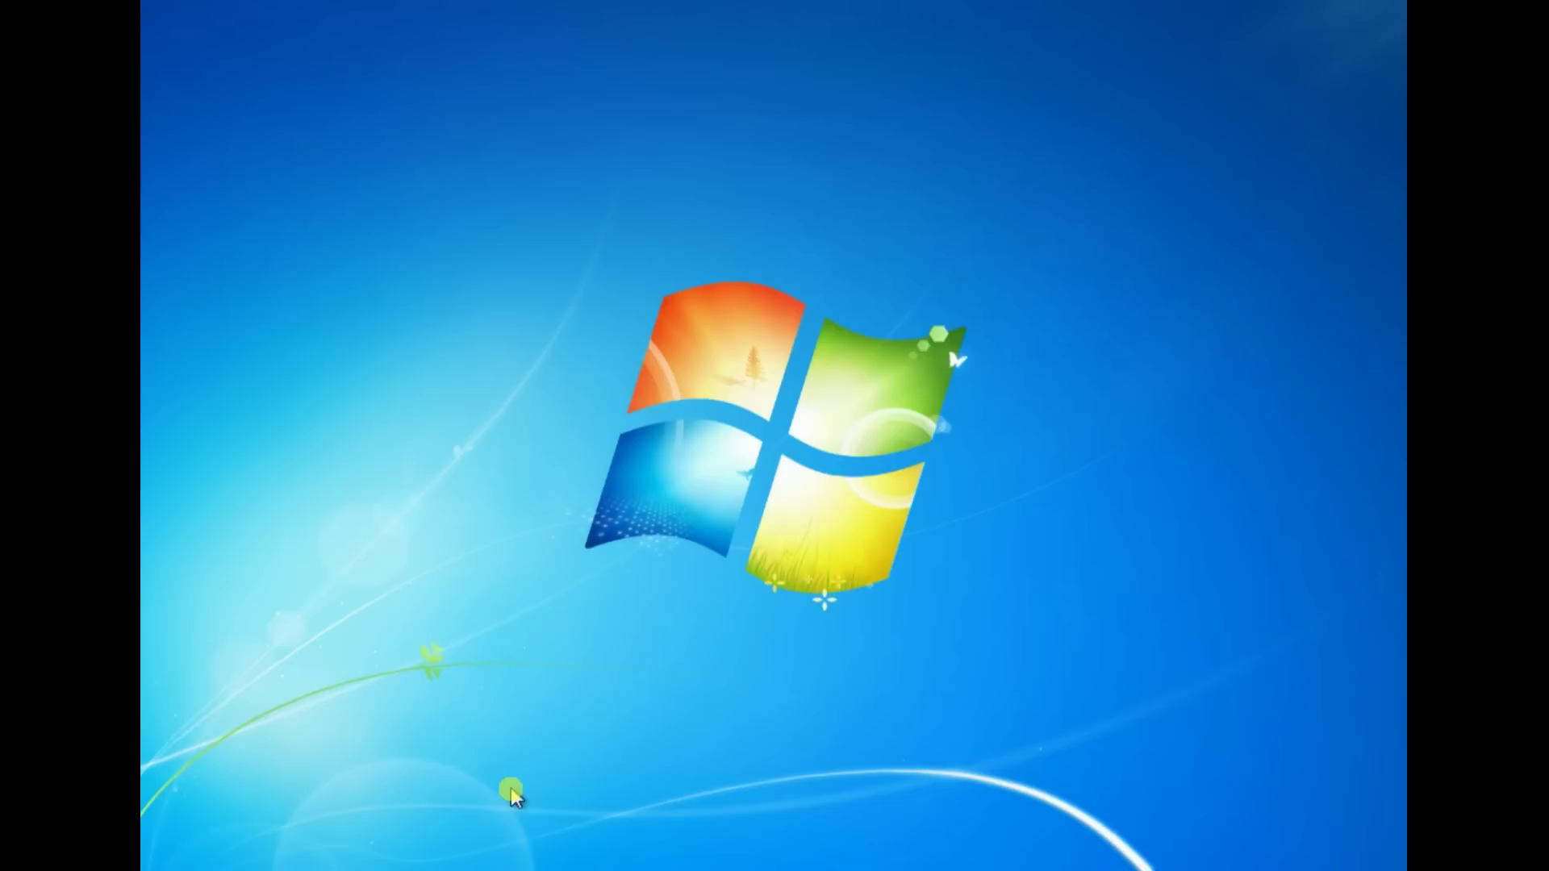